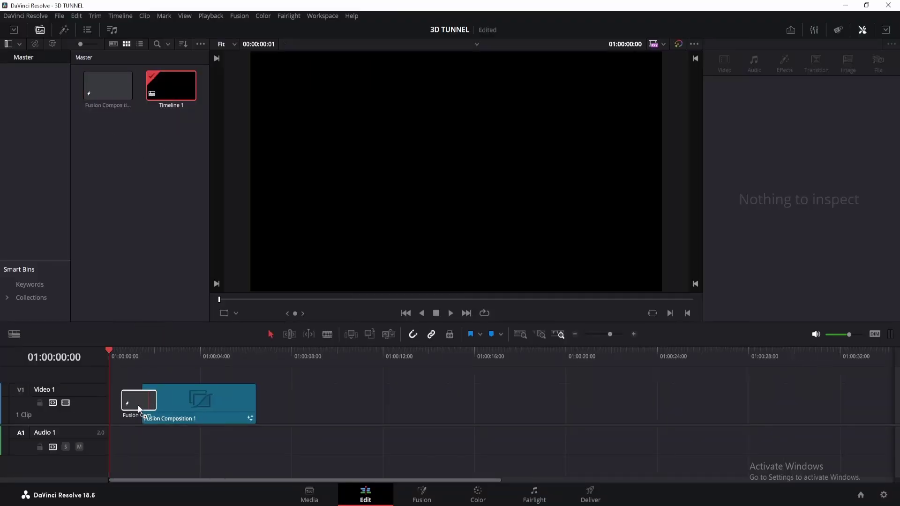
Step: Open the Fusion Composition clip in Fusion and enter NOOBS as Text1's text
left_click(432, 495)
left_click(216, 422)
key("1")
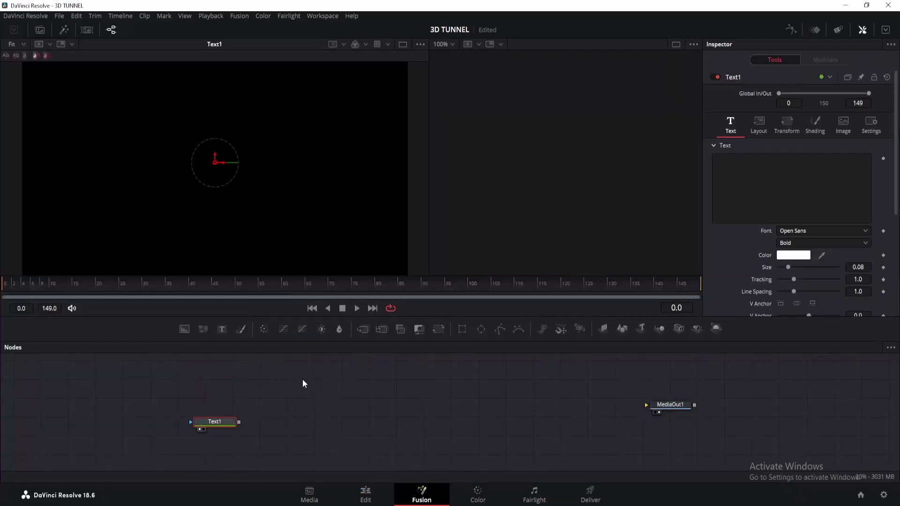
left_click(753, 180)
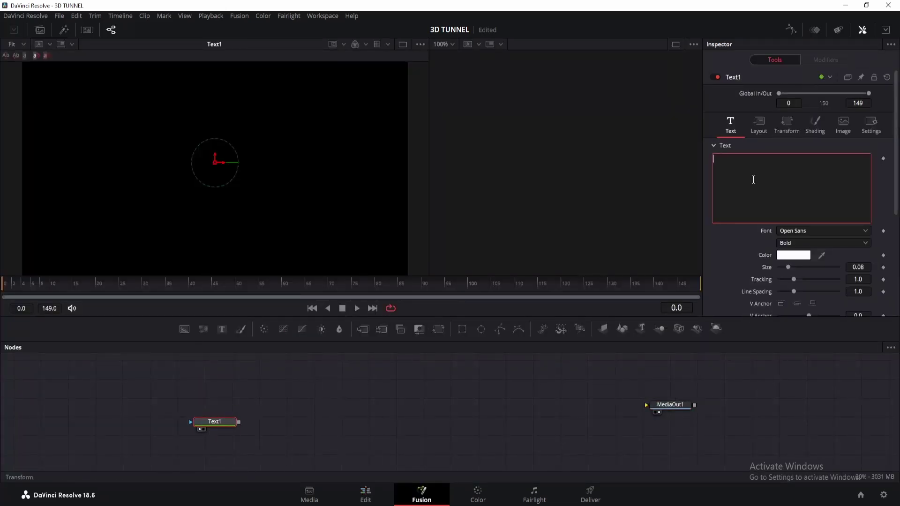
type("NOOBS")
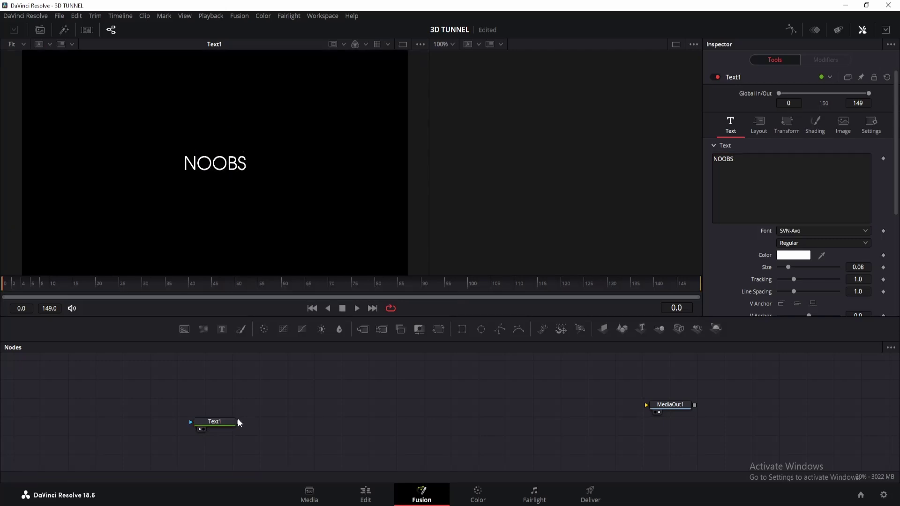
Step: Attach an ImagePlane3D node to Text1 and position it to the right
left_click(227, 421)
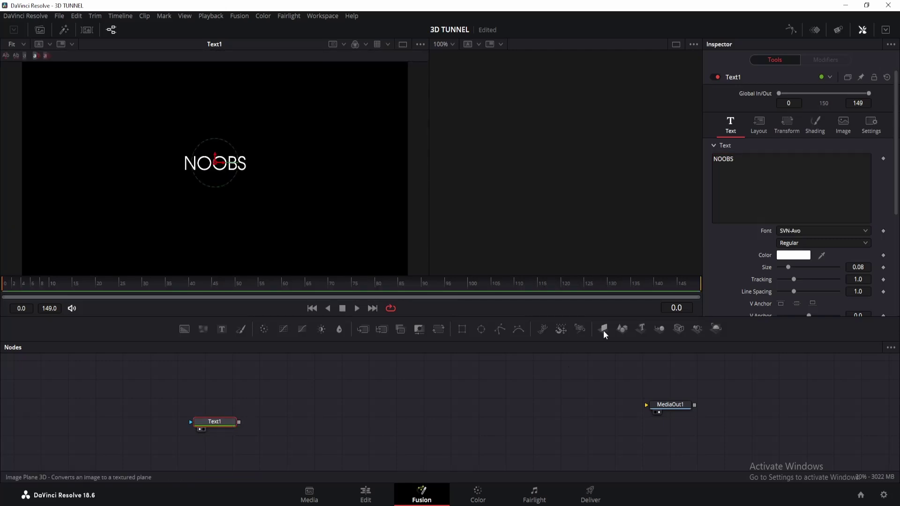
left_click(603, 329)
left_click_drag(277, 426, 312, 426)
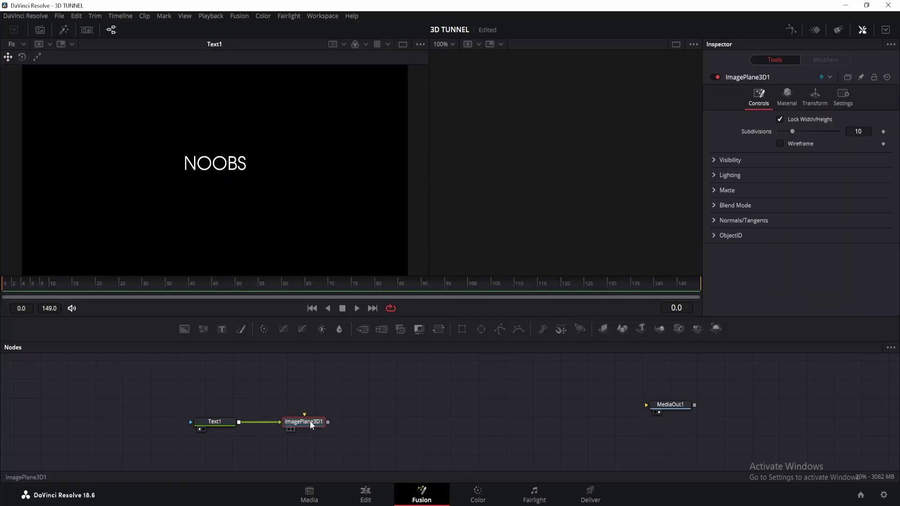
Step: Add Merge3D and Renderer3D after the image plane and connect Renderer3D1 to MediaOut1
left_click(660, 333)
left_click(716, 328)
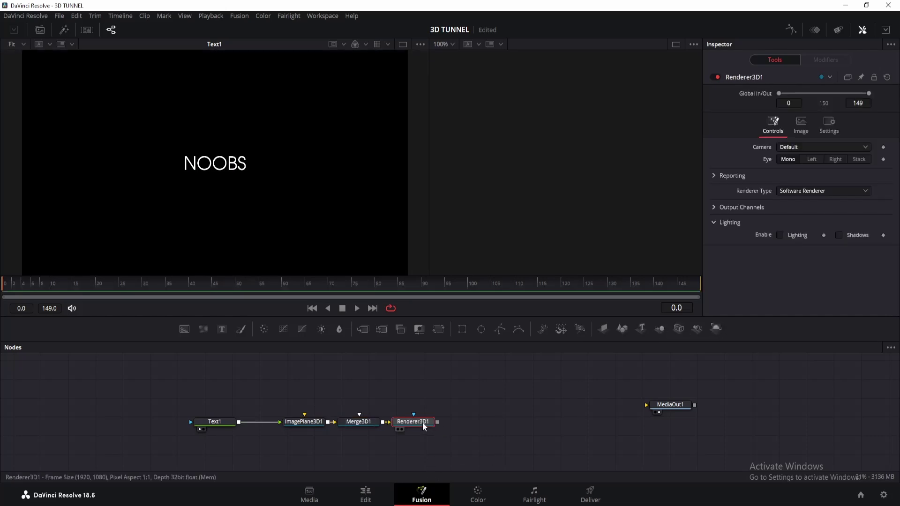
left_click_drag(424, 426, 649, 406)
left_click_drag(443, 422, 573, 422)
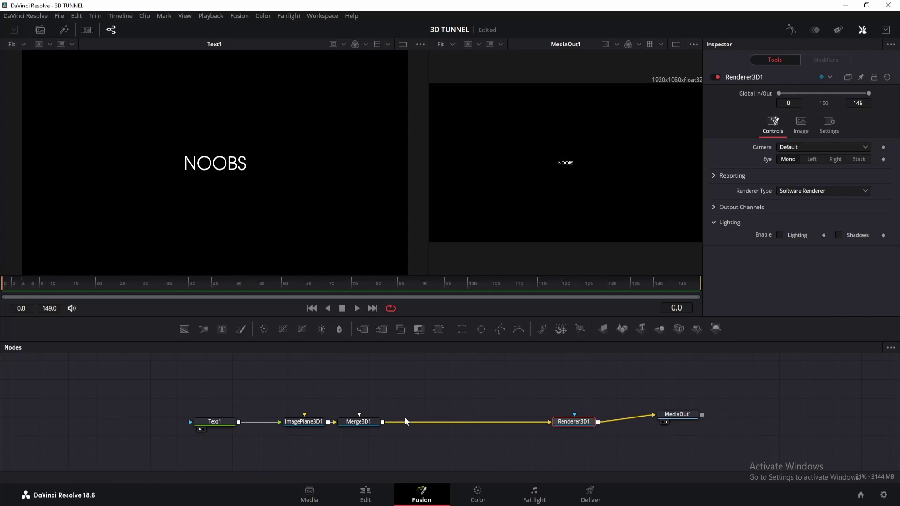
left_click_drag(359, 421, 450, 422)
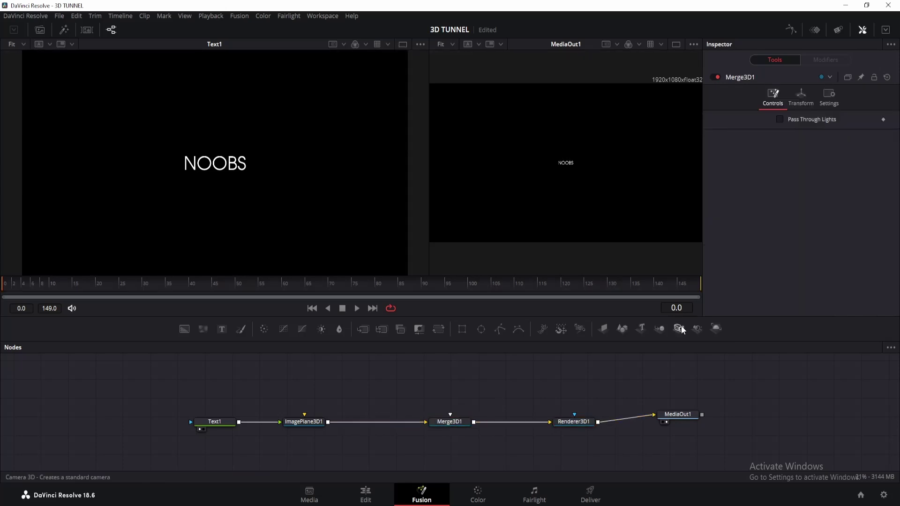
Step: Add a Camera3D feeding Merge3D1 and move it to Translation Z 0.39
left_click_drag(683, 330, 458, 423)
left_click(796, 100)
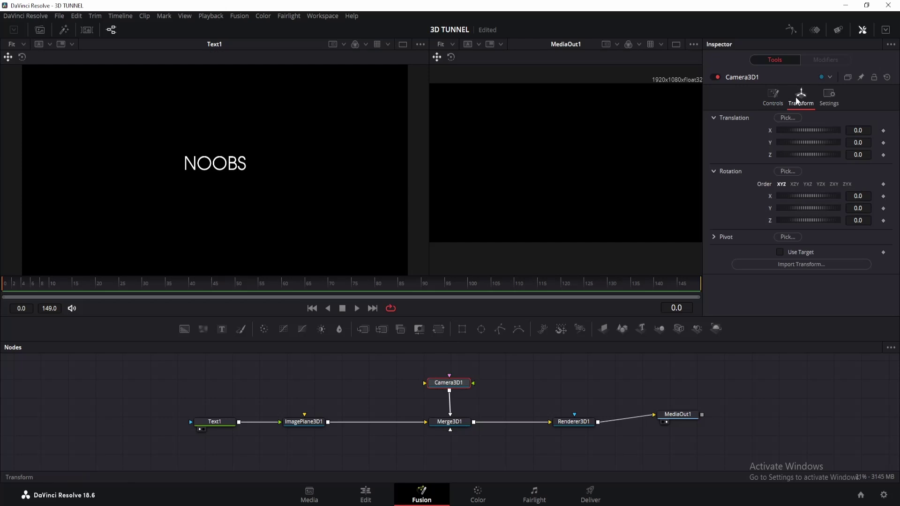
mouse_move(808, 154)
left_mouse_down()
mouse_move(827, 154)
mouse_move(812, 154)
left_mouse_up()
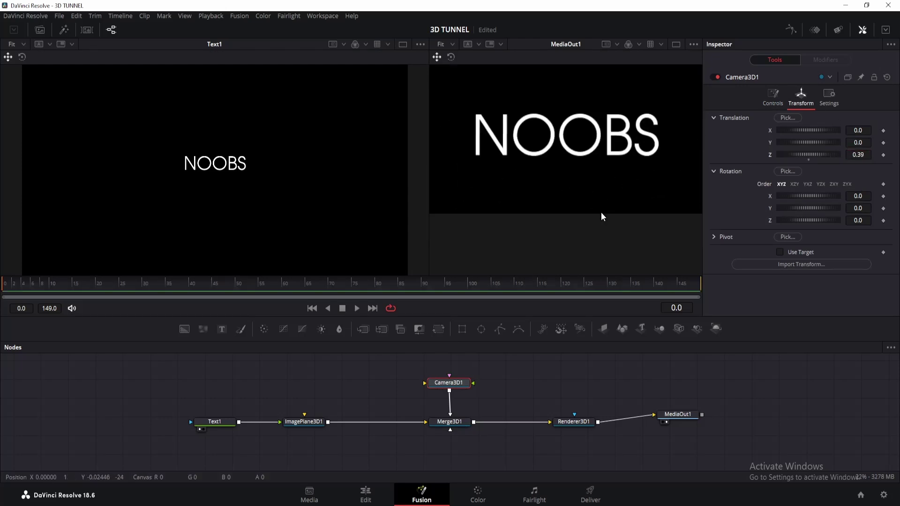
scroll(582, 224, "down", 1)
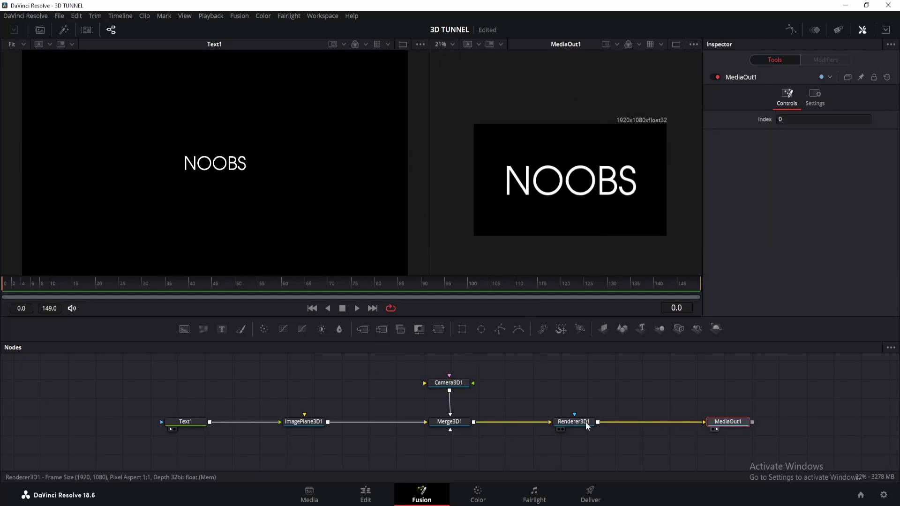
Step: Add a Grid after Renderer3D1 with 6 row cells and 8 column cells
left_click(586, 422)
key("shift+space")
type("Grid")
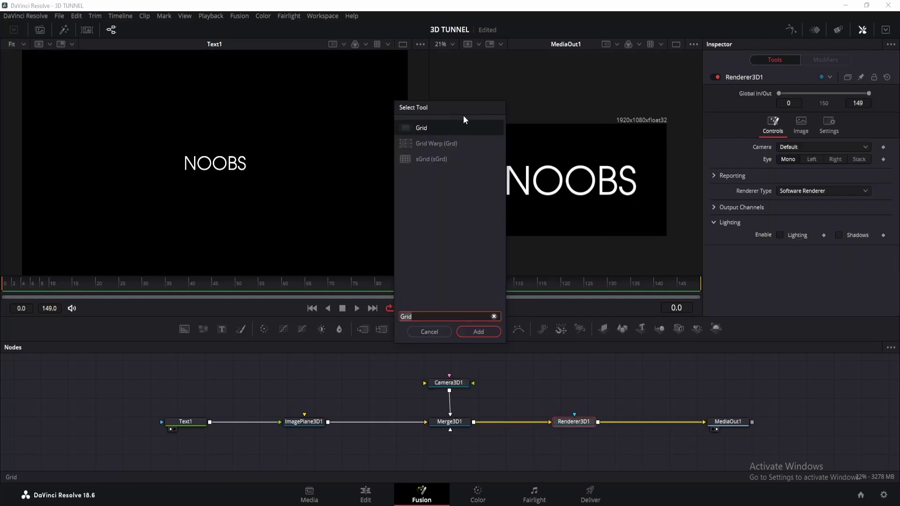
left_click(480, 330)
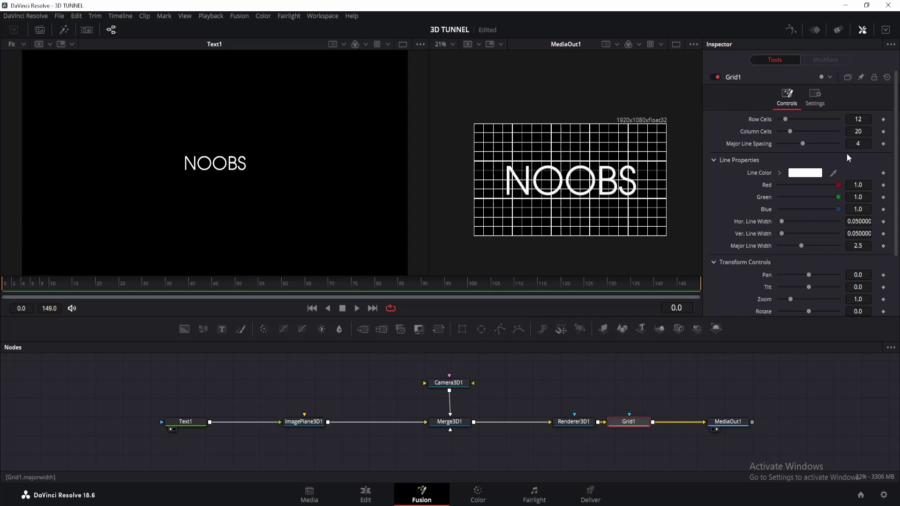
key("Tab")
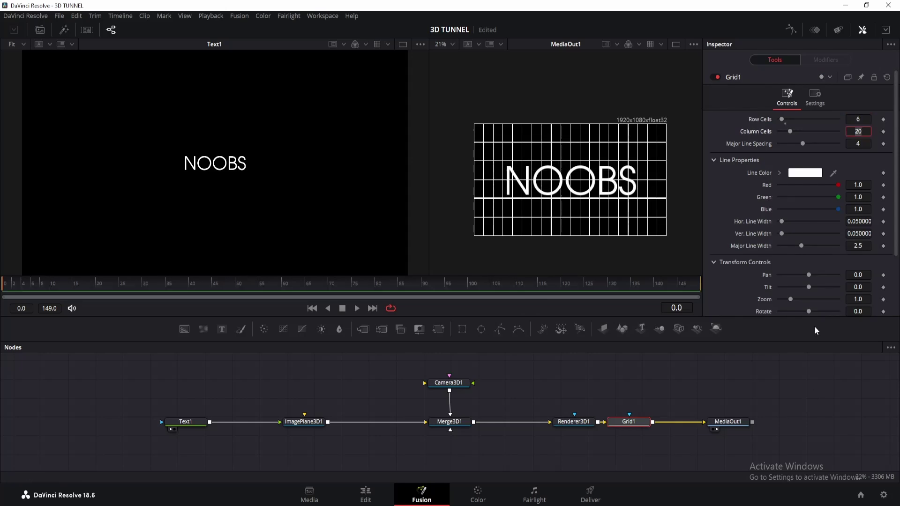
type("8")
key("Return")
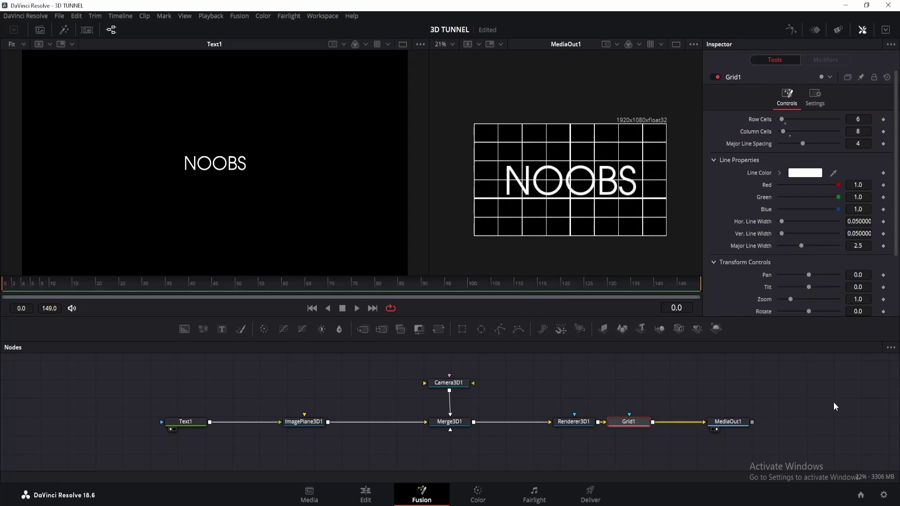
Step: Nudge ImagePlane3D1 to Translation X -0.013 and Z 0.04
left_click(304, 421)
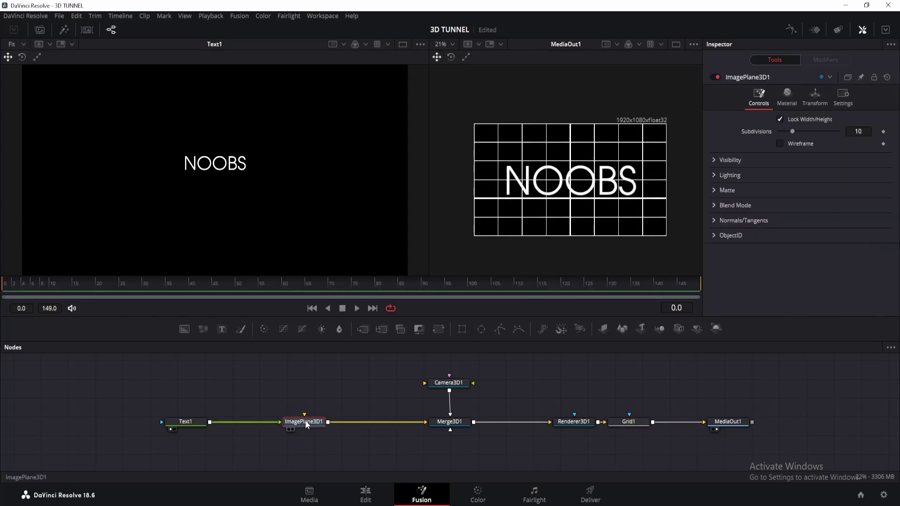
left_click(815, 104)
left_click_drag(868, 131, 855, 131)
left_click_drag(809, 154, 816, 155)
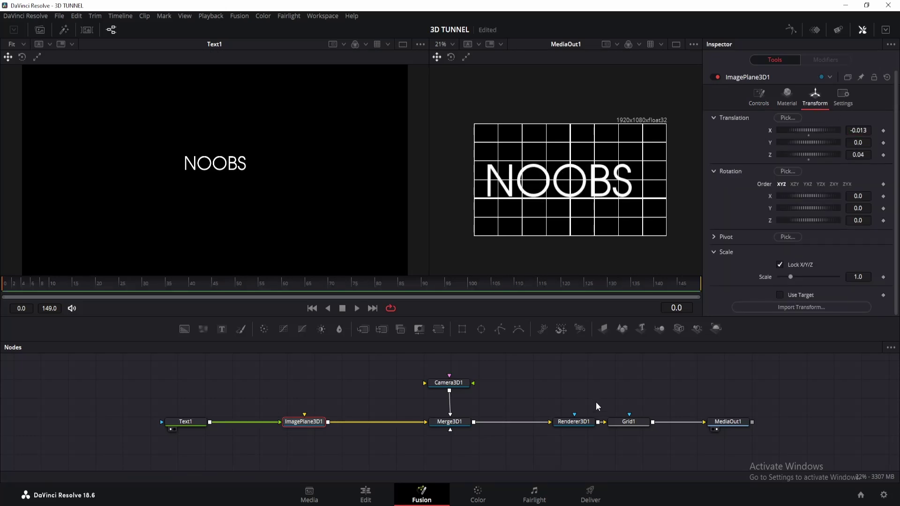
Step: Delete Grid1 and colour Text1's NOOBS cyan
left_click(629, 422)
key("Delete")
left_click_drag(202, 424, 136, 424)
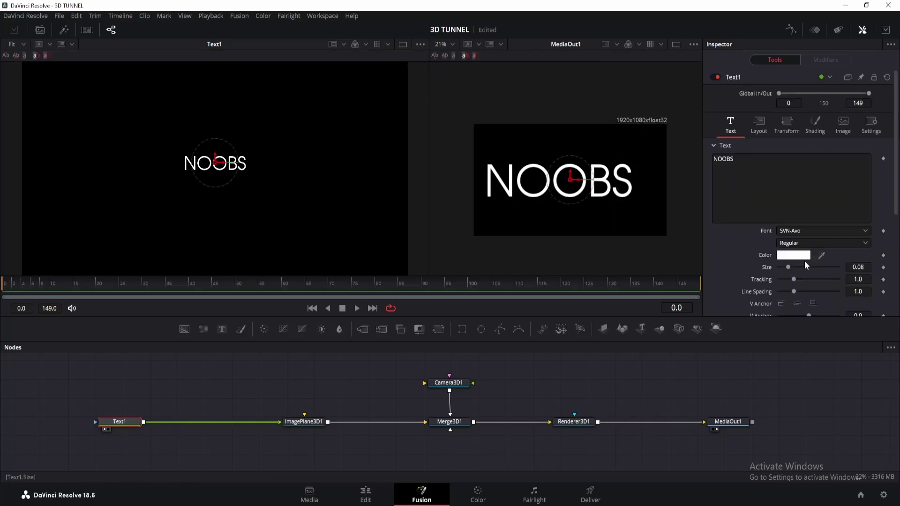
left_click(797, 257)
left_click(415, 208)
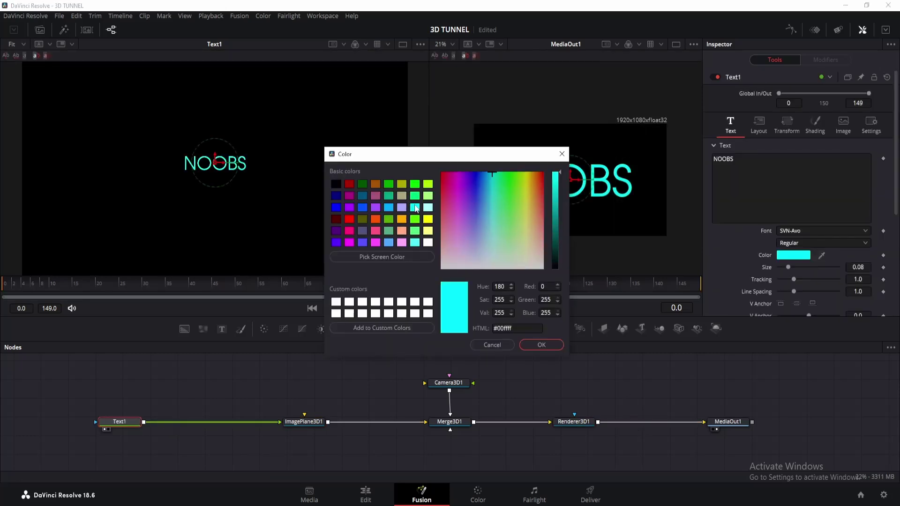
left_click(541, 345)
left_click_drag(304, 422, 206, 422)
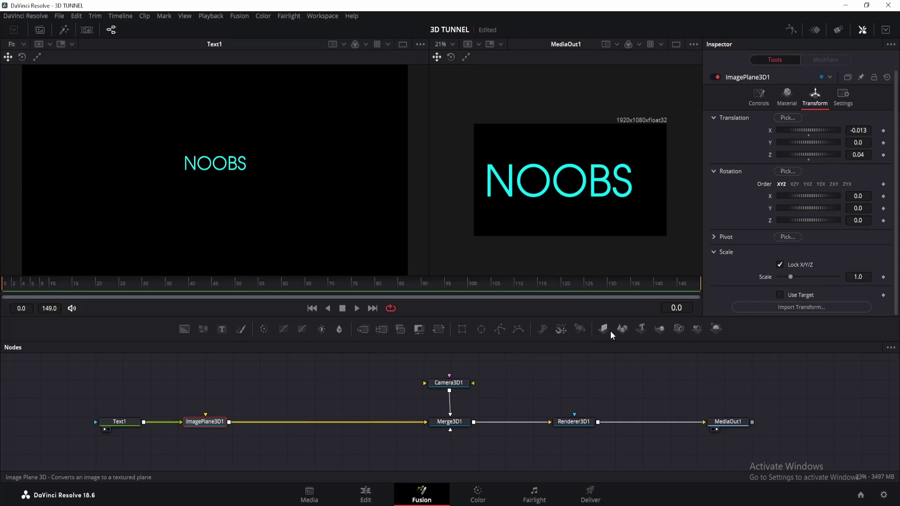
Step: Add a second Merge3D node and rename it PARENT
left_click(661, 330)
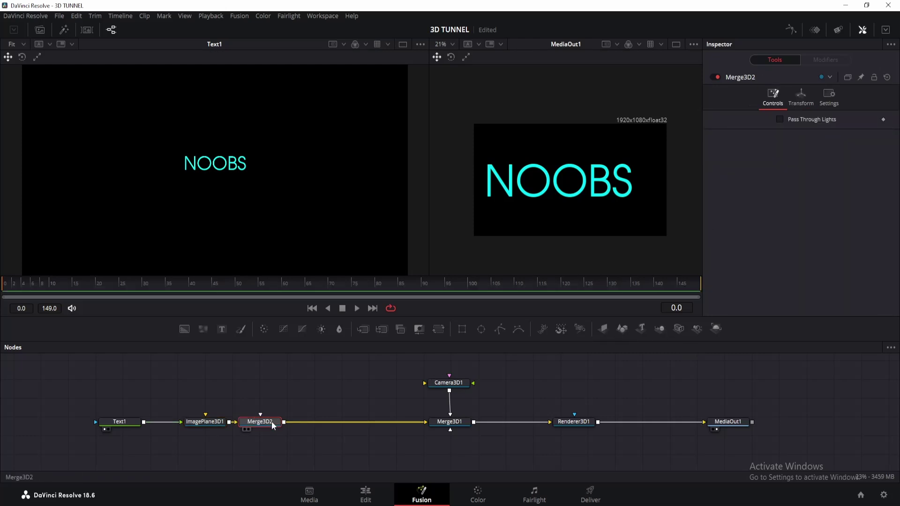
left_click_drag(272, 421, 330, 427)
key("F2")
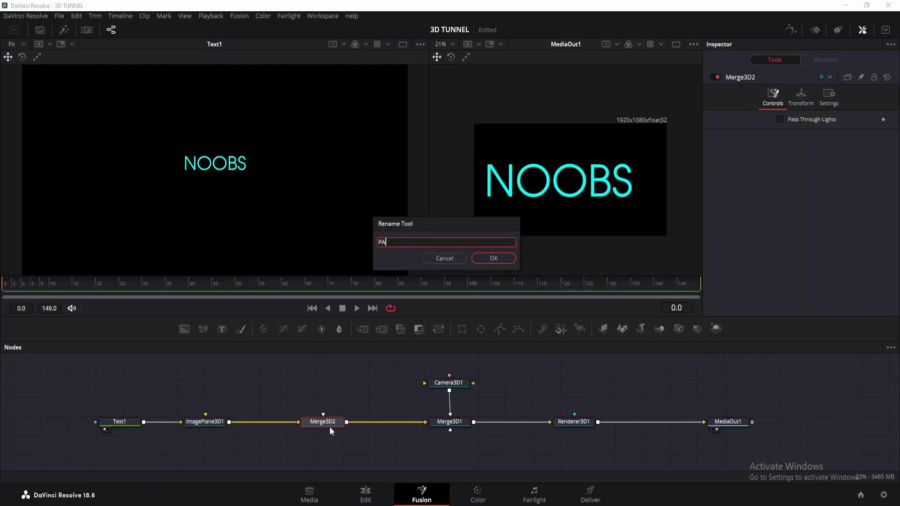
type("PARENT")
key("Return")
Step: Duplicate Text1 and ImagePlane3D1, connect the copy to PARENT, and make it pink
left_click_drag(76, 392, 208, 444)
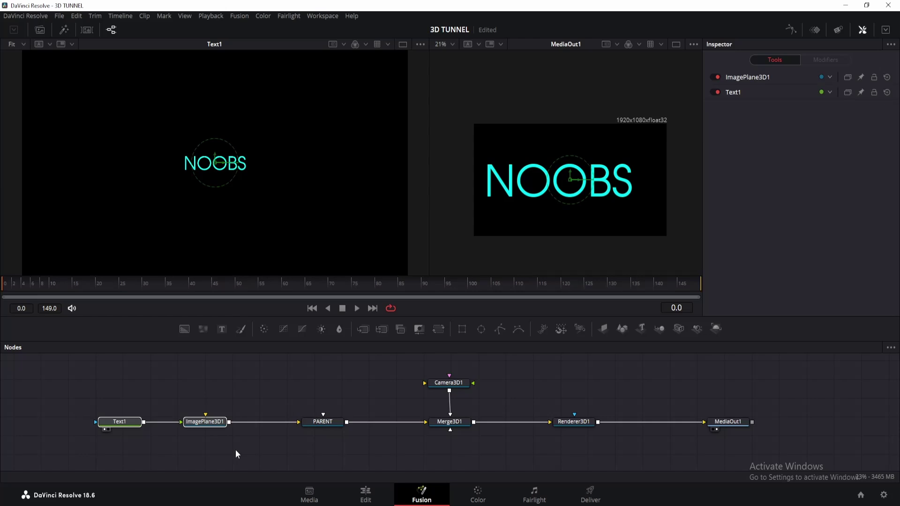
key("ctrl+c")
left_click(136, 385)
key("ctrl+v")
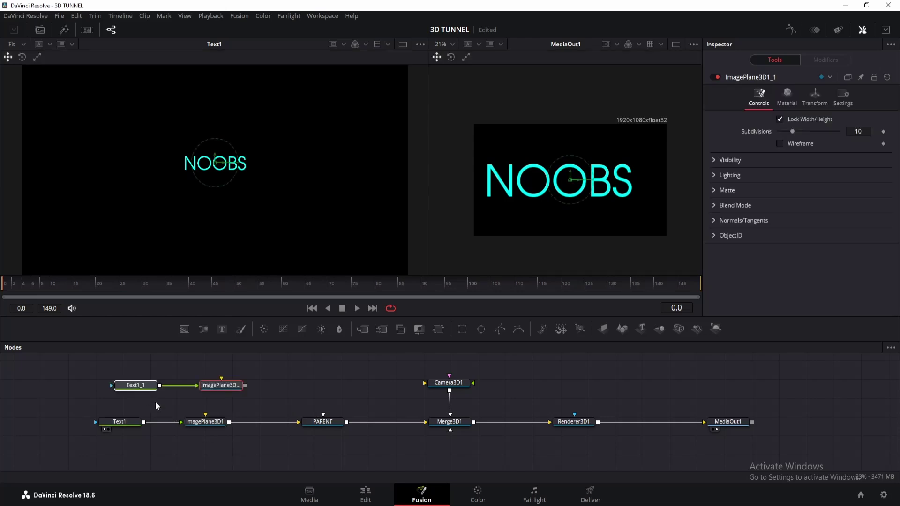
left_click_drag(315, 420, 322, 421)
left_click(328, 427)
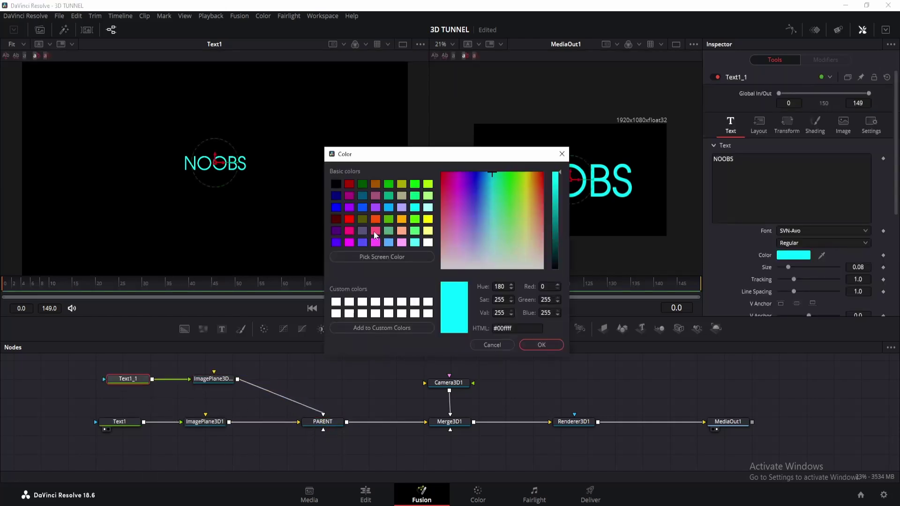
left_click(375, 231)
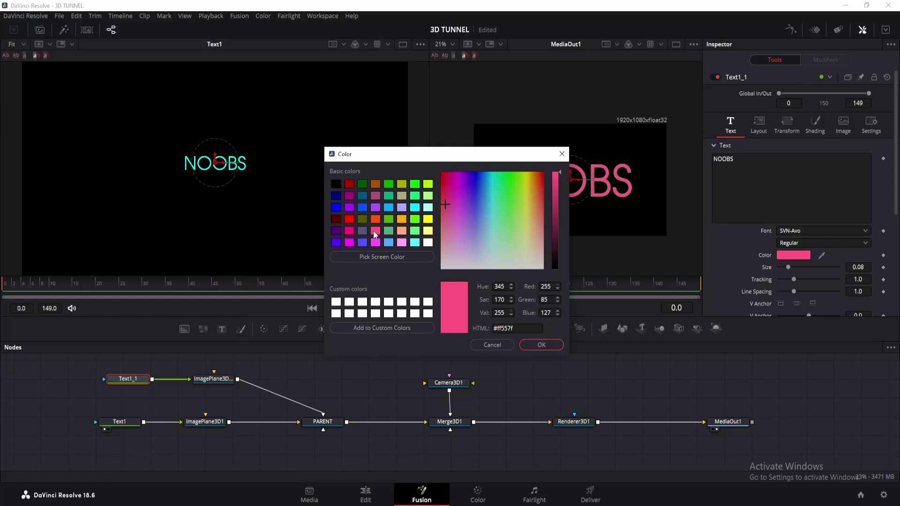
Step: Confirm pink, view PARENT in the left viewer, and push ImagePlane3D1_1 back along Z
key("Return")
left_click_drag(338, 426, 197, 138)
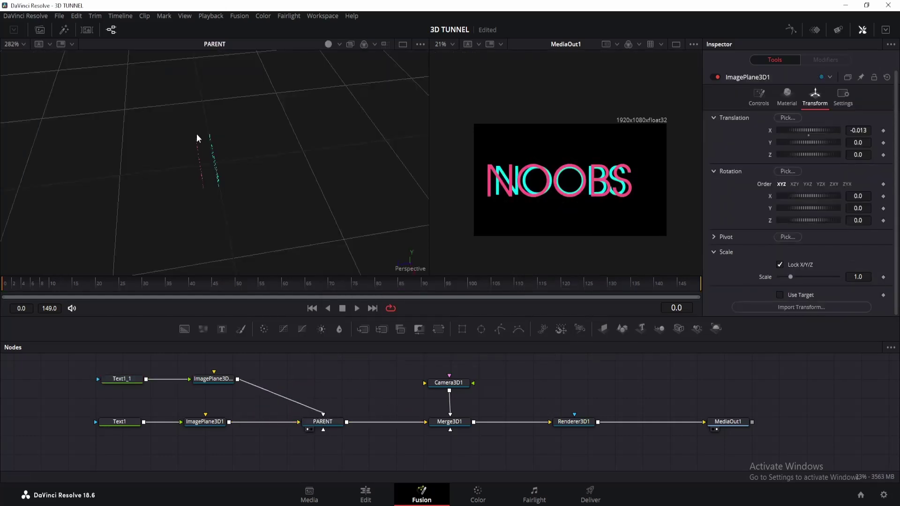
left_click(224, 379)
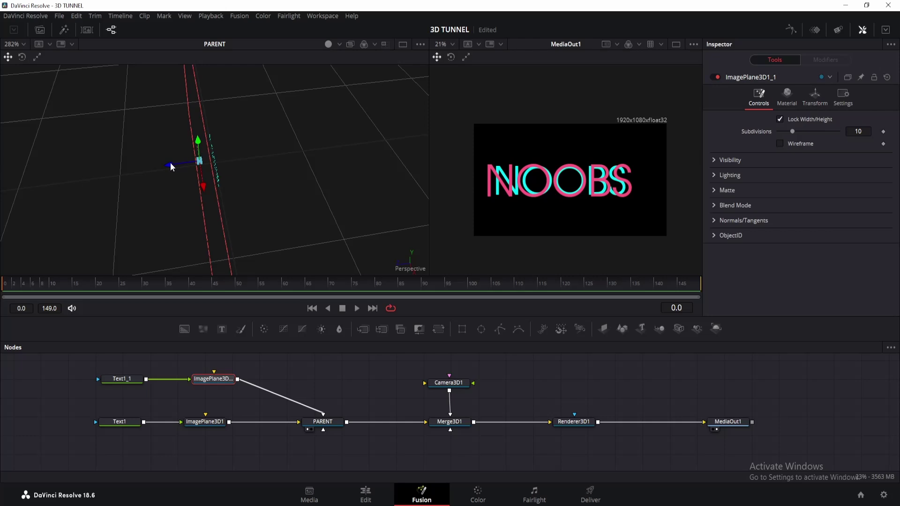
left_click_drag(170, 162, 277, 162)
key("ctrl+1")
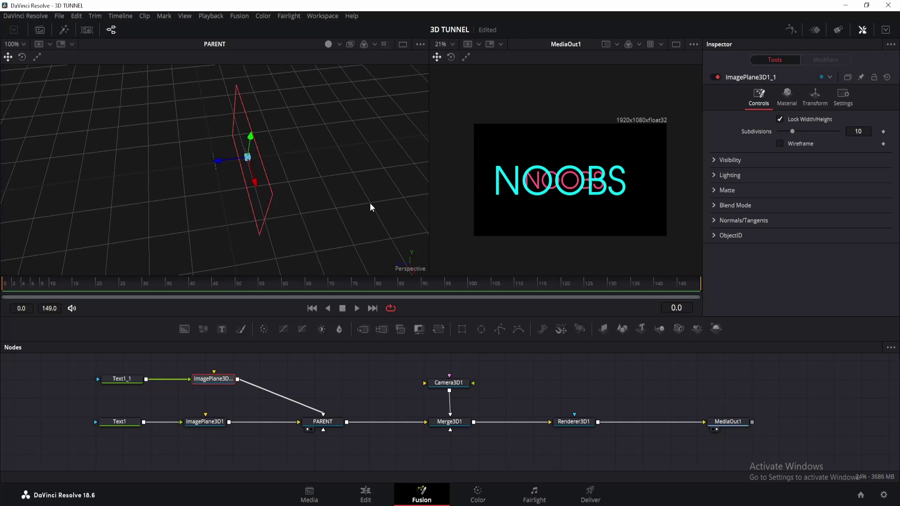
Step: Insert a Duplicate 3D node after the image plane with Last Copy set to 6
scroll(369, 203, "up", 2)
left_click(210, 423)
key("shift+space")
type("dupli")
left_click(481, 331)
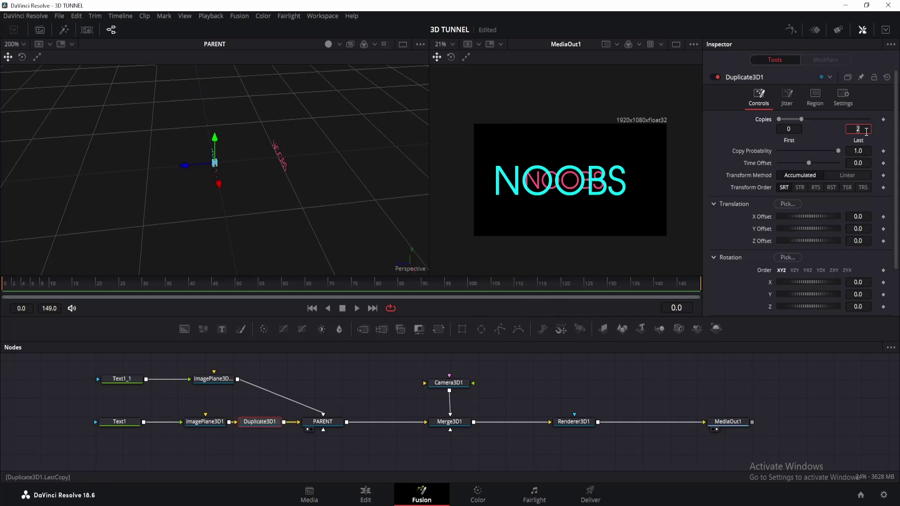
type("6")
key("Return")
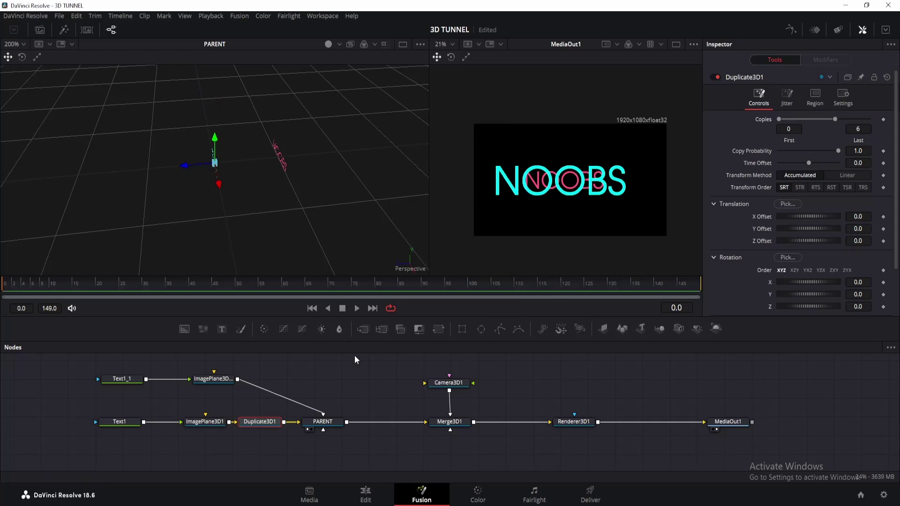
Step: Spread the duplicated copies back in depth to a Z Offset of -0.509
left_click(348, 376)
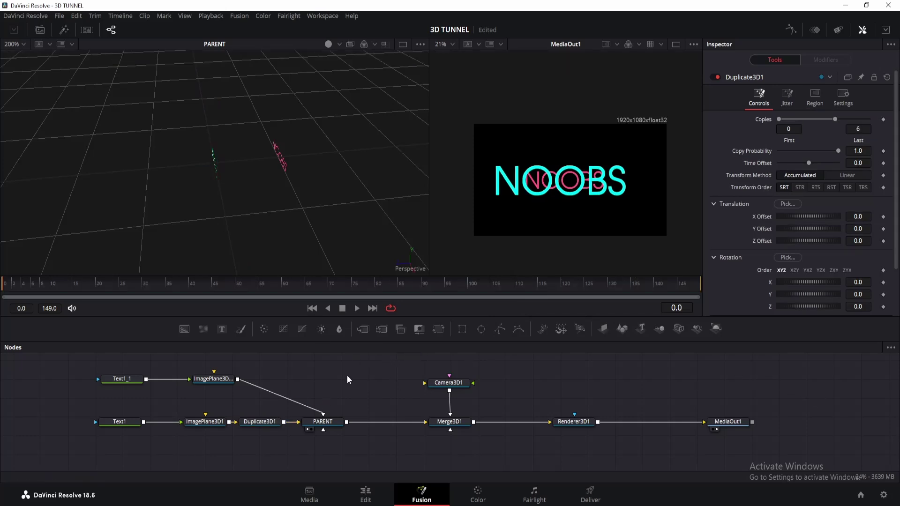
left_click(269, 424)
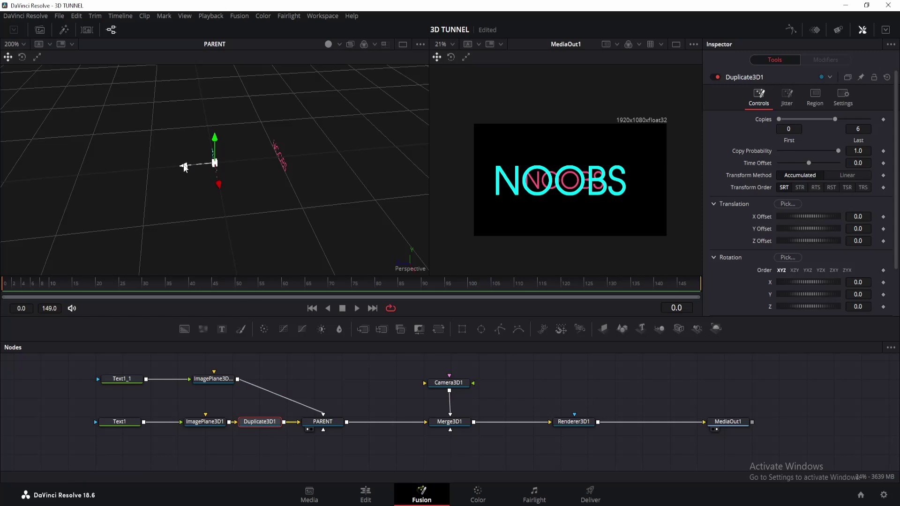
left_click_drag(184, 168, 316, 181)
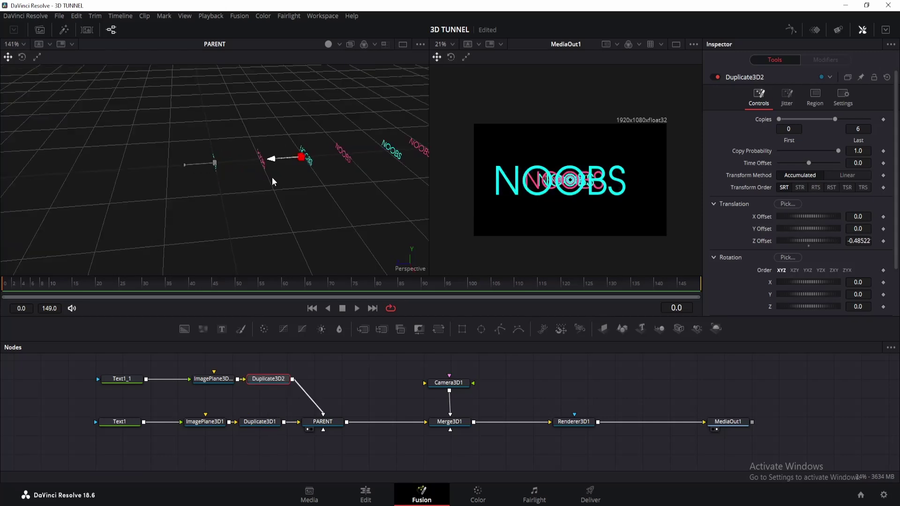
scroll(368, 198, "down", 2)
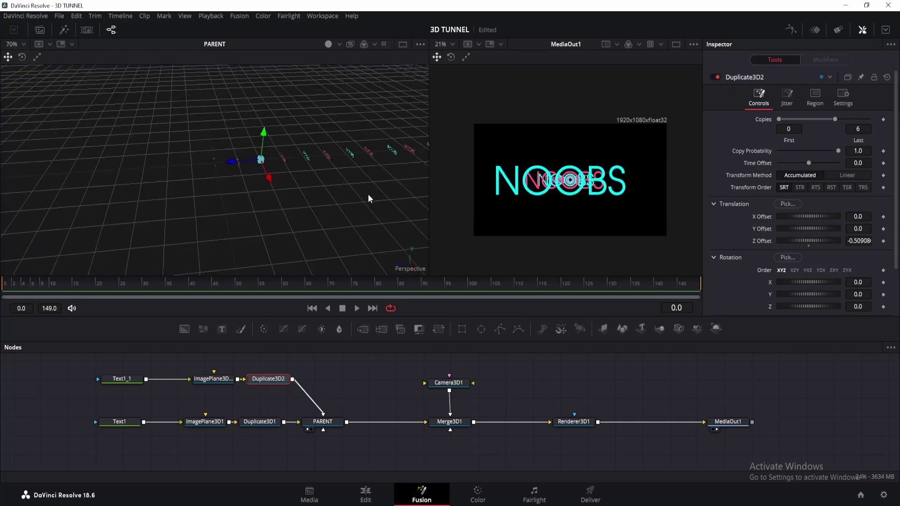
scroll(368, 194, "down", 2)
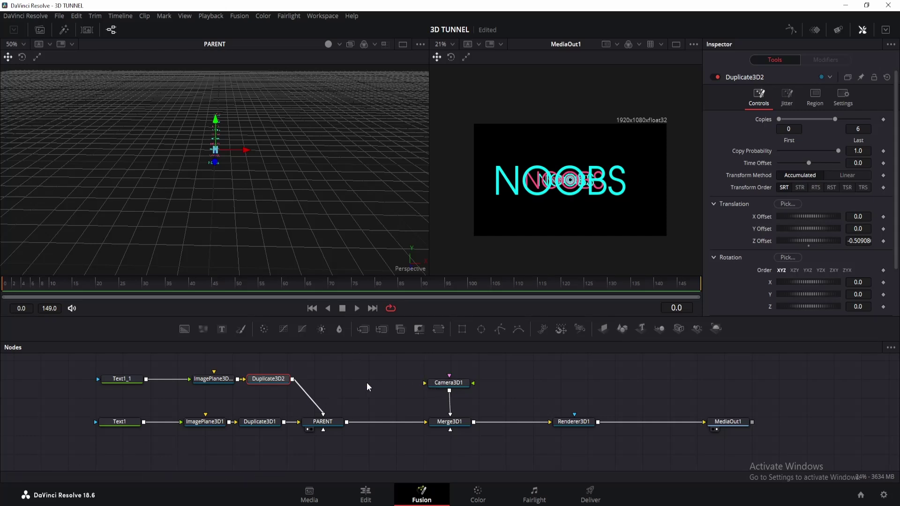
Step: Keyframe Text1's Tracking at 1.0 on frame 0 and 1.5 at frame 60
left_click(120, 420)
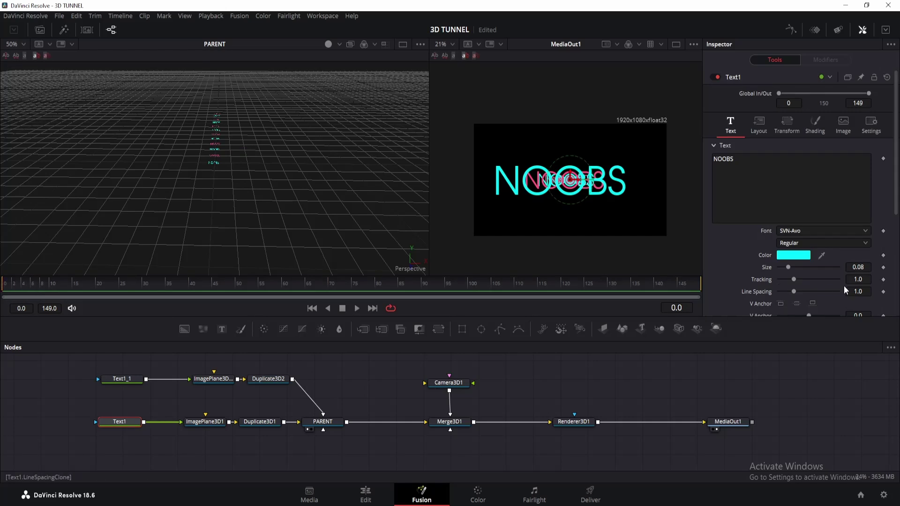
left_click(883, 279)
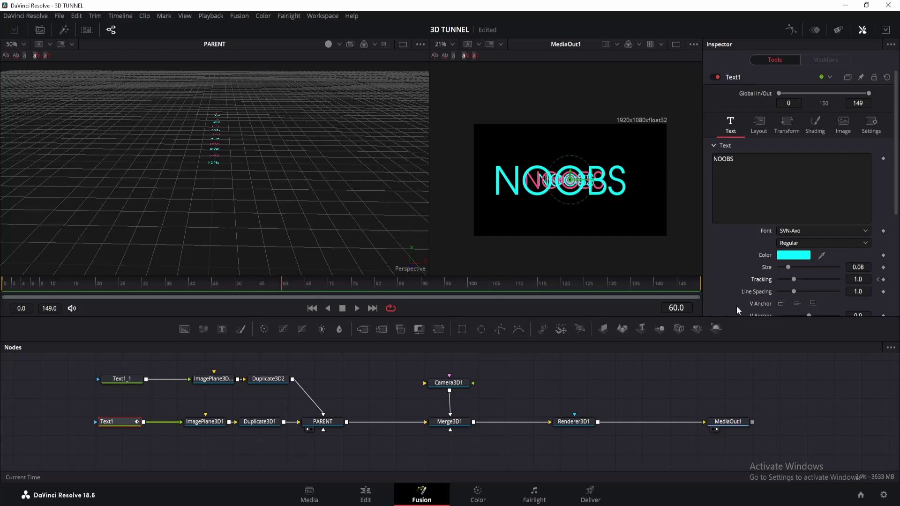
left_click(860, 279)
type("1.5")
key("Return")
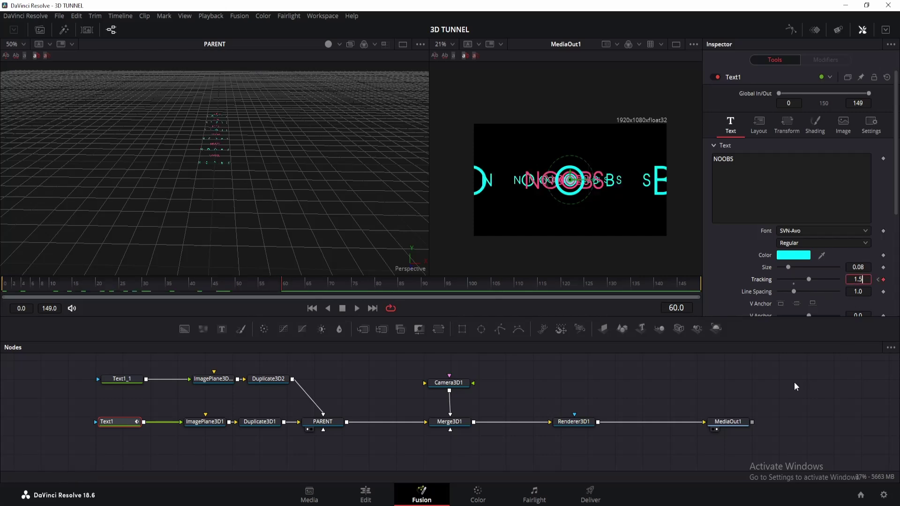
Step: Select the pink text and scrub the timeline to preview the spacing animation
left_click(121, 379)
left_click_drag(50, 286, 282, 285)
left_click_drag(196, 286, 2, 291)
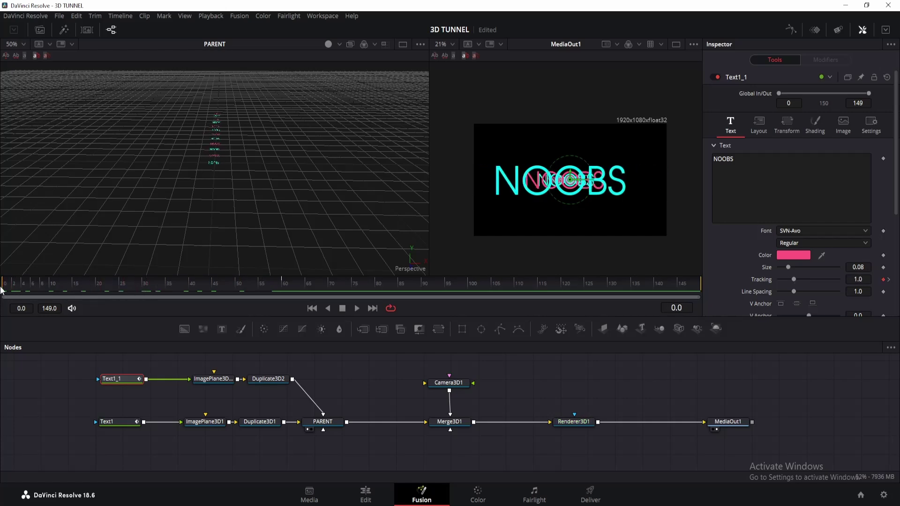
Step: Insert a Transform 3D node after Camera3D1
left_click(449, 384)
key("shift+space")
type("transform 3d")
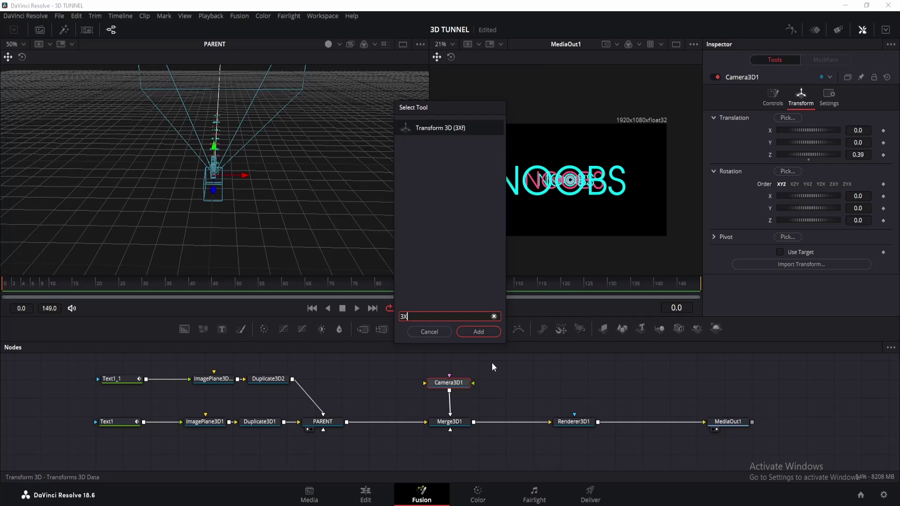
key("Return")
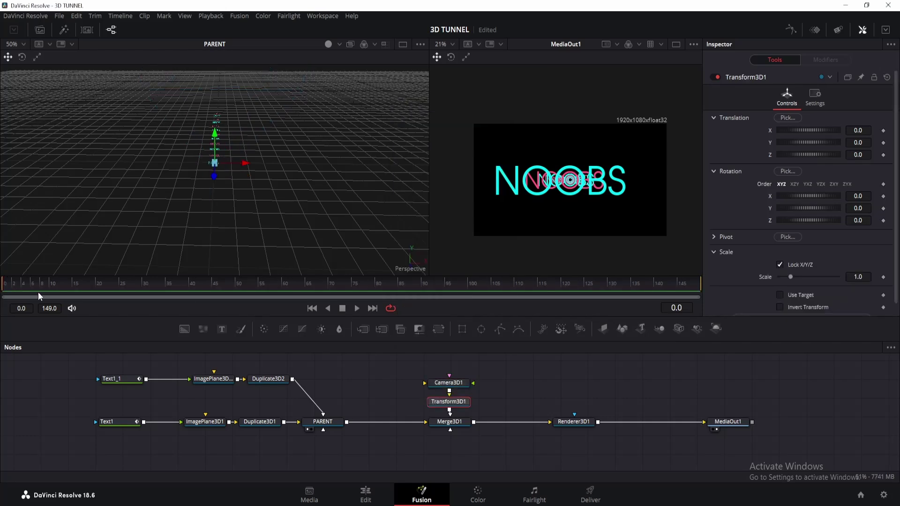
Step: Animate Translation Z to -3.09 and Rotation Z to -256 by frame 60, then play back
left_click(883, 155)
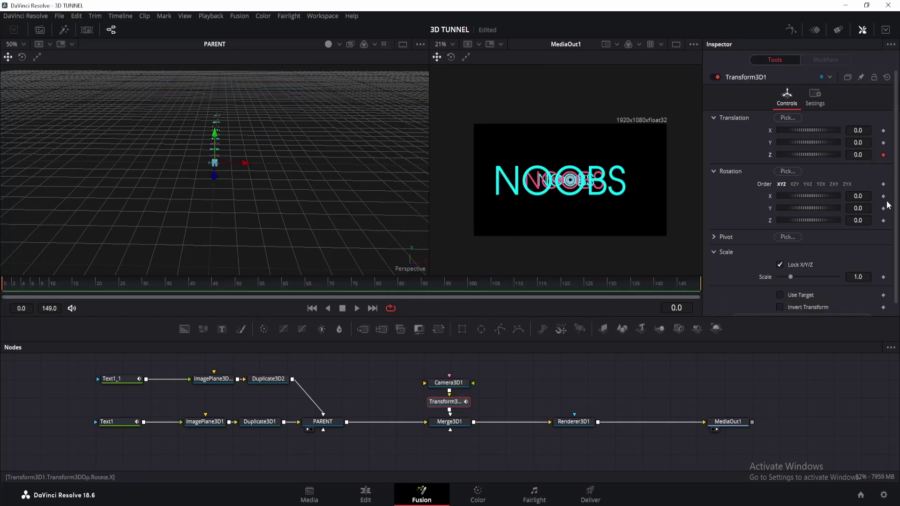
left_click(883, 220)
left_click(284, 283)
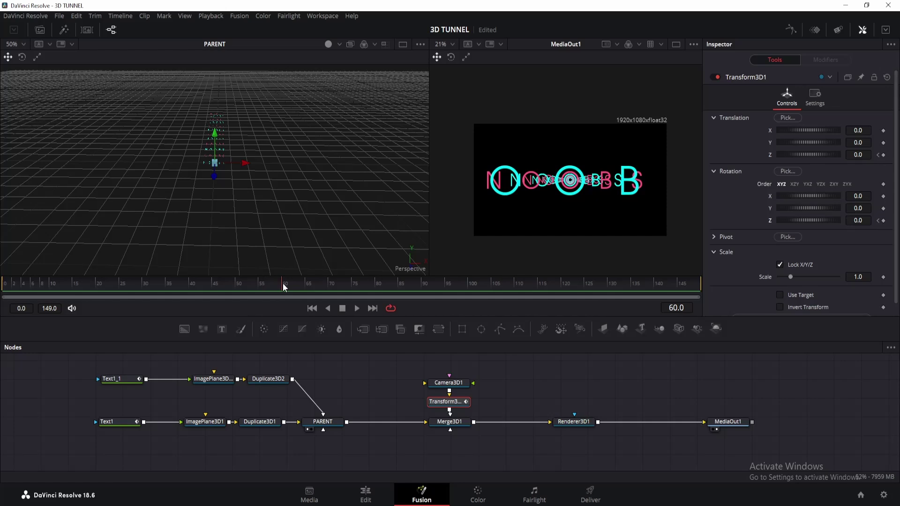
left_click_drag(808, 155, 789, 154)
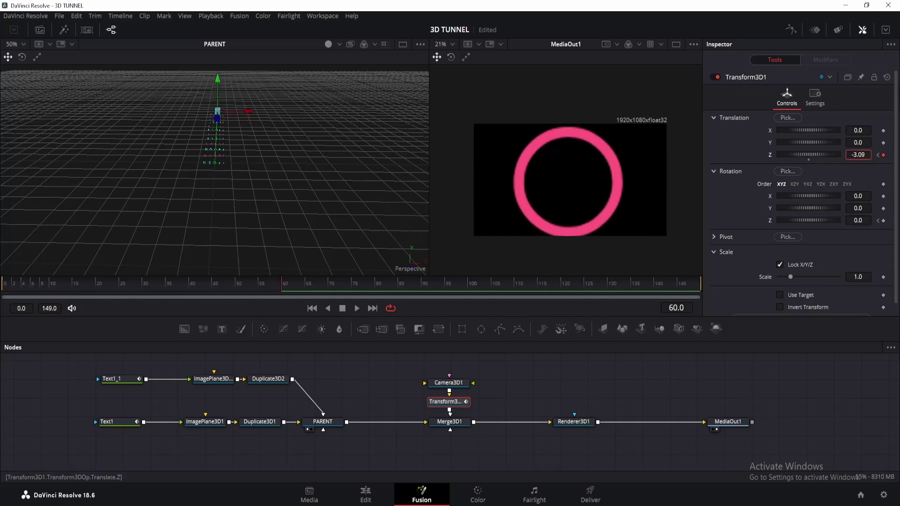
left_click(870, 221)
type("-")
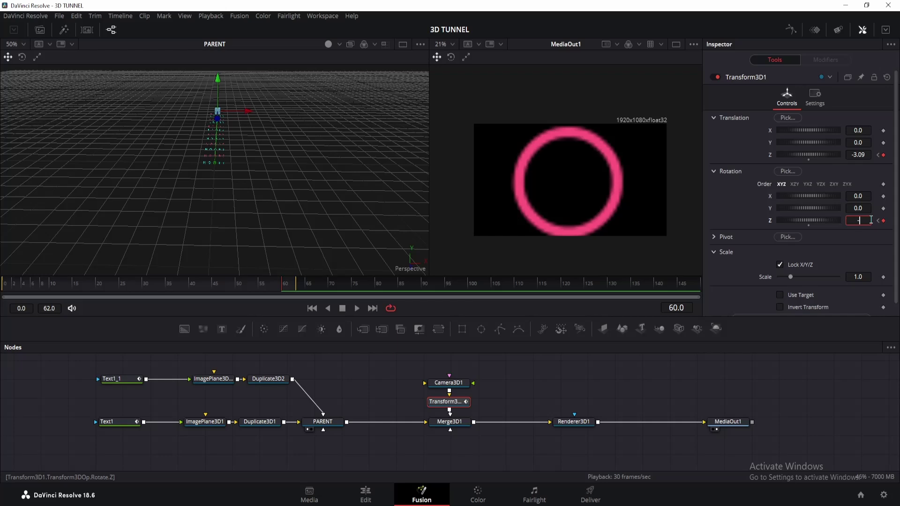
type("256")
key("Return")
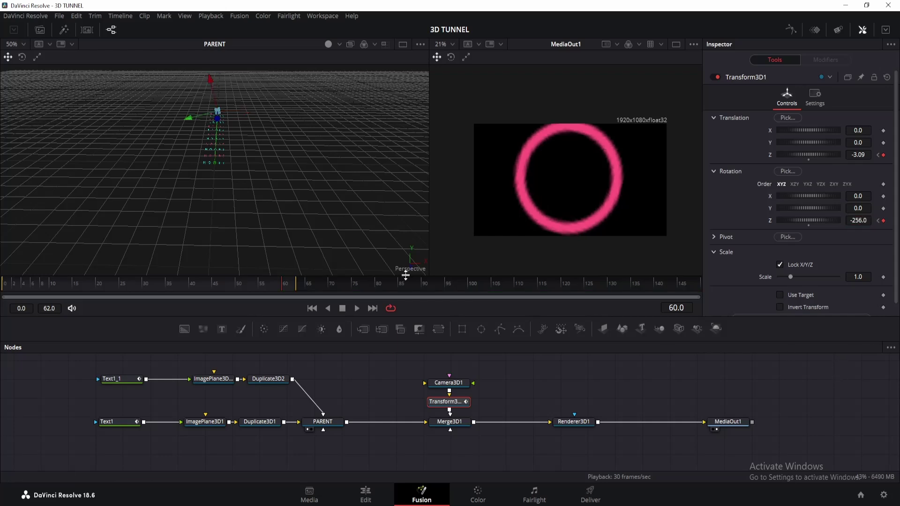
key("space")
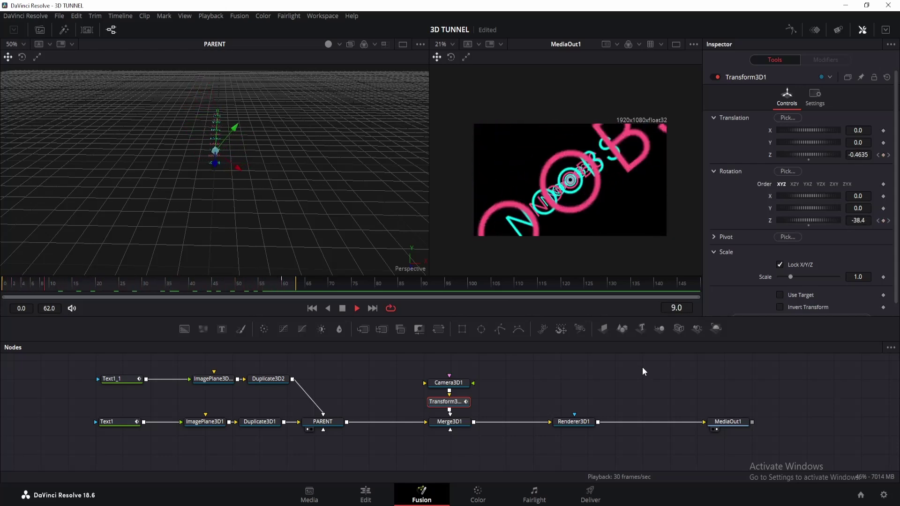
Step: Add Lens Distort after Renderer3D1 with Distortion 0.25 and reposition the pink text branch
left_click(571, 421)
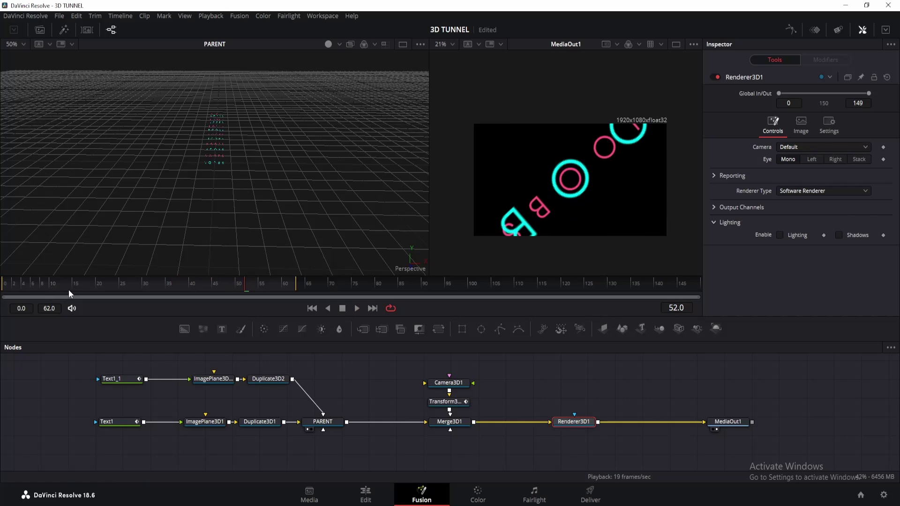
key("space")
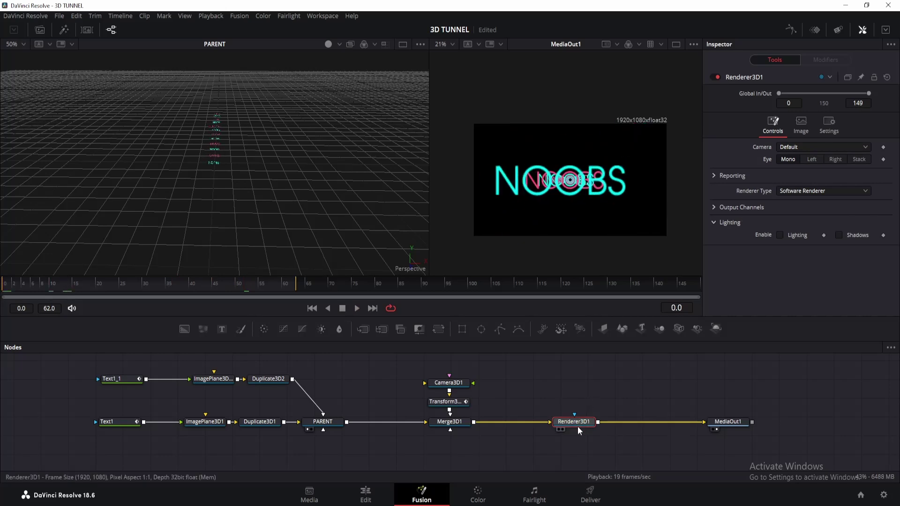
key("shift+space")
type("lens")
key("Return")
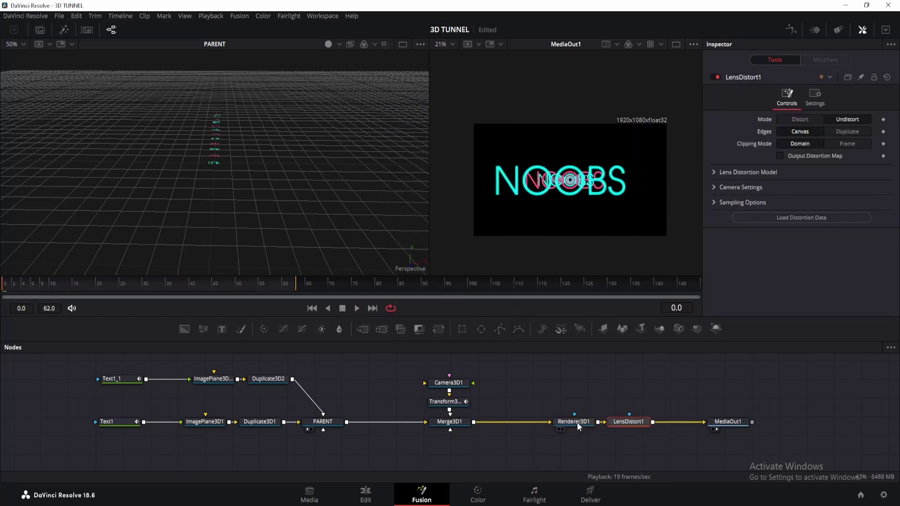
left_click(715, 172)
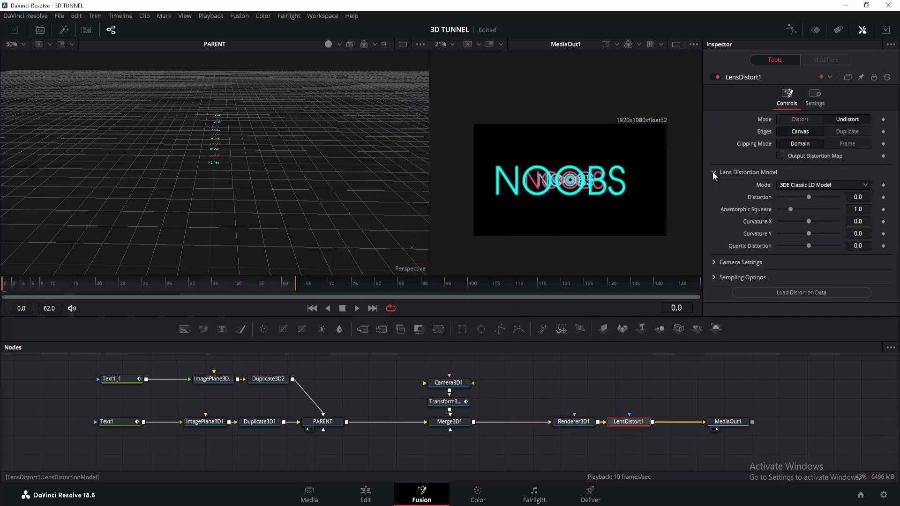
left_click(862, 198)
type(".25")
key("Return")
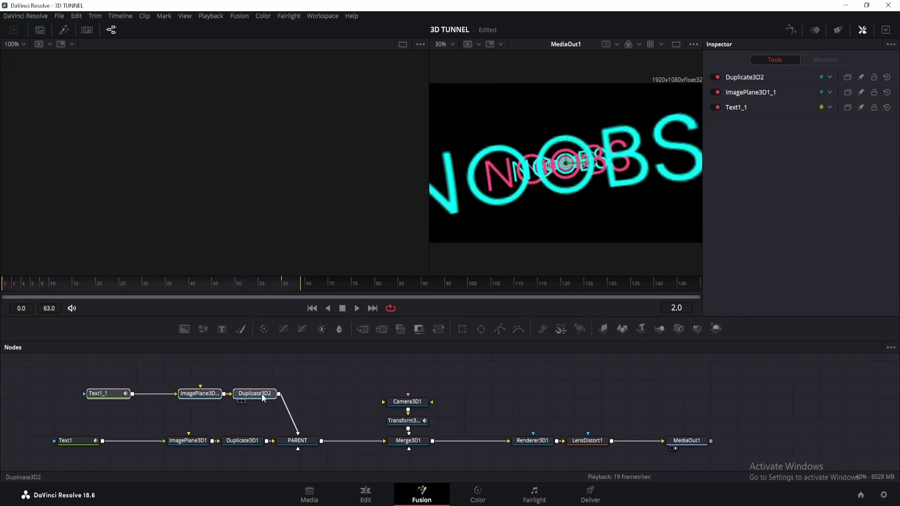
left_click_drag(255, 400, 292, 413)
Step: Group the cyan text chain into Group1 and feed it into a new Merge3D named PARENT_2
left_click(86, 418)
left_click_drag(87, 419, 303, 454)
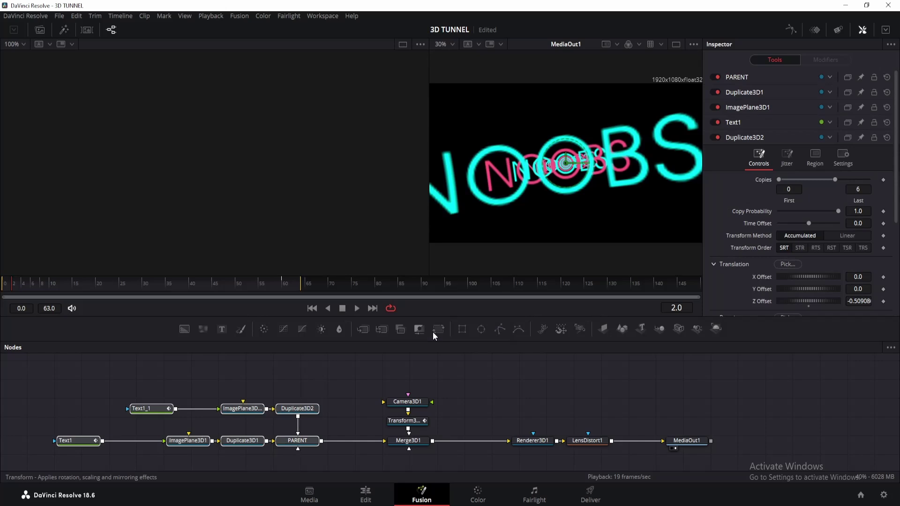
key("ctrl+g")
left_click_drag(205, 408, 238, 445)
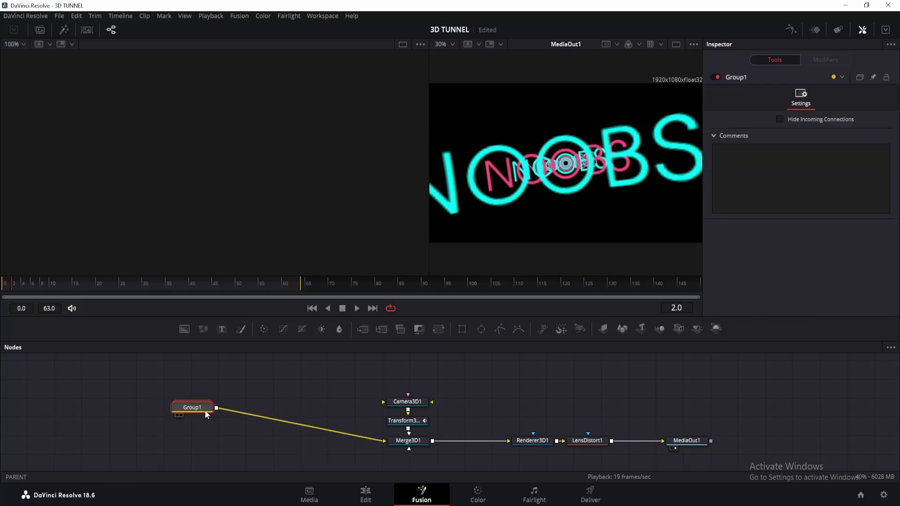
key("F2")
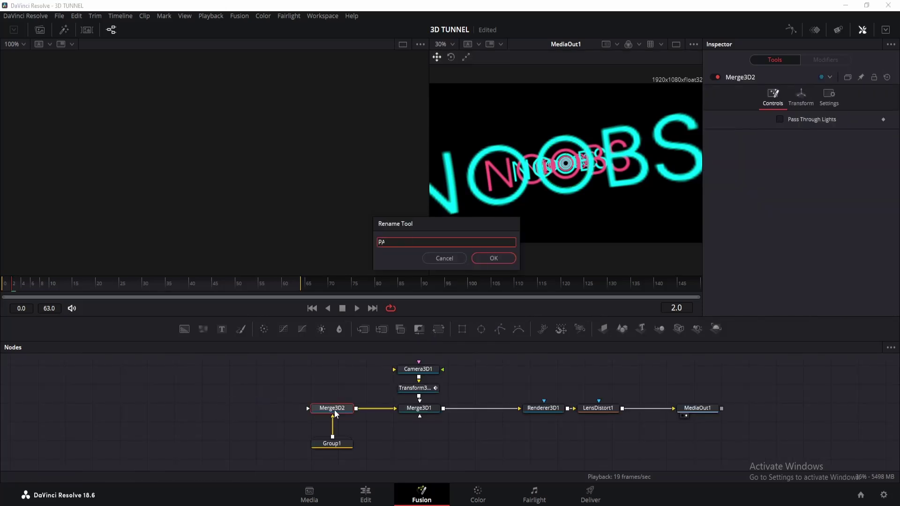
type("PARENT_2")
left_click(493, 259)
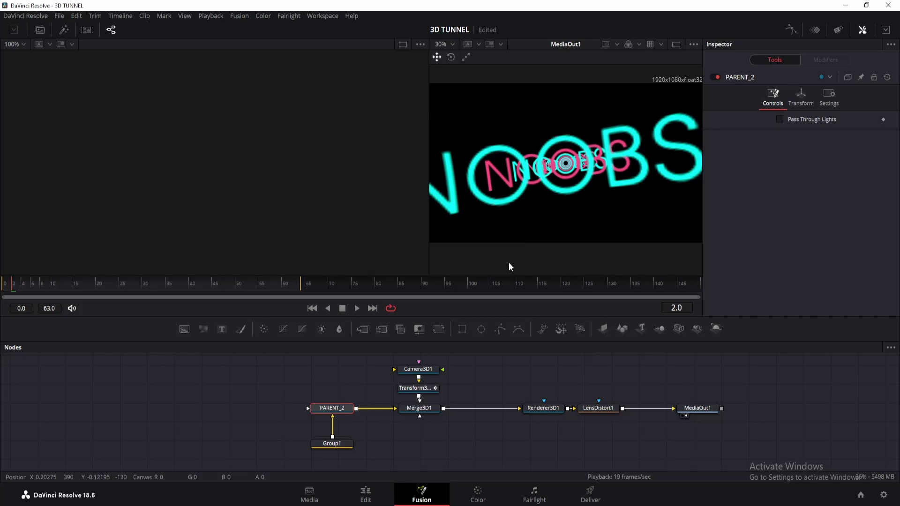
Step: Add a pEmitter and pRender feeding PARENT_2, and view PARENT_2 in the 3D viewer
left_click_drag(542, 329, 131, 412)
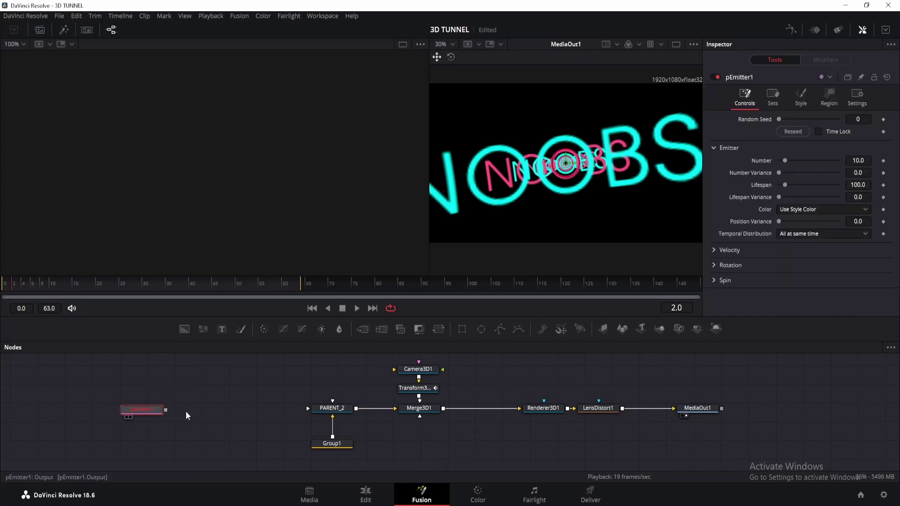
left_click(580, 333)
left_click_drag(223, 409, 308, 409)
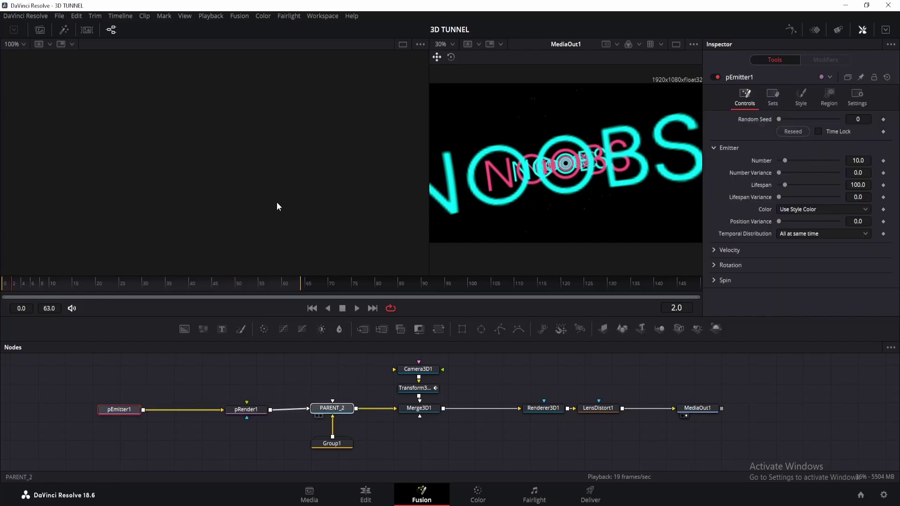
key("1")
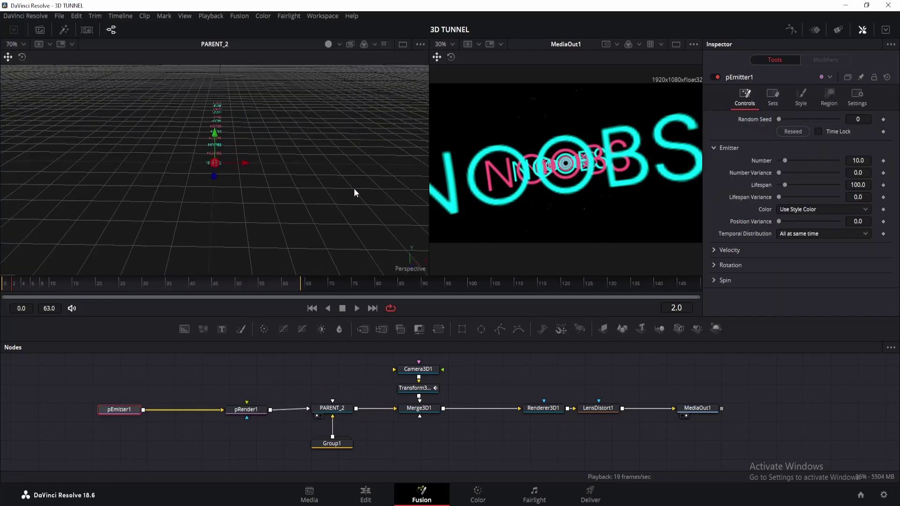
left_click_drag(354, 192, 348, 213)
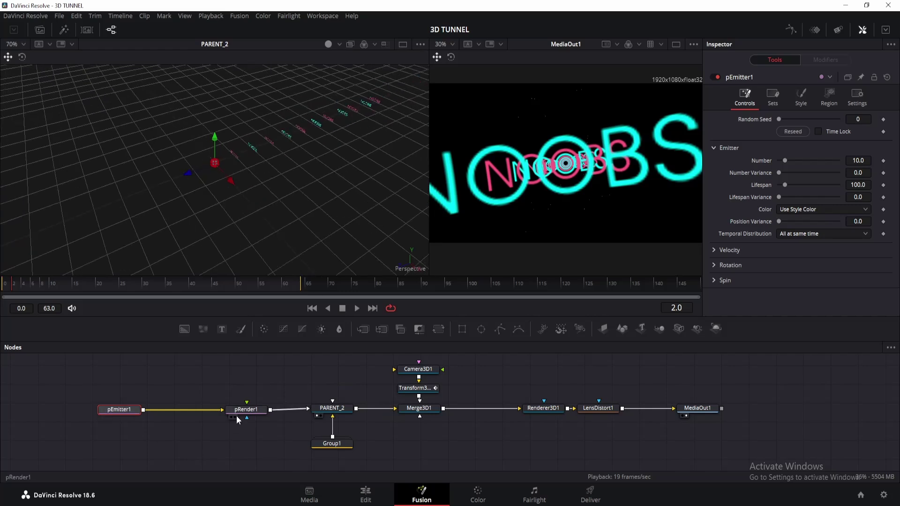
Step: Set the emitter's sphere region size to 5.984 and move it along its depth axis
left_click(828, 97)
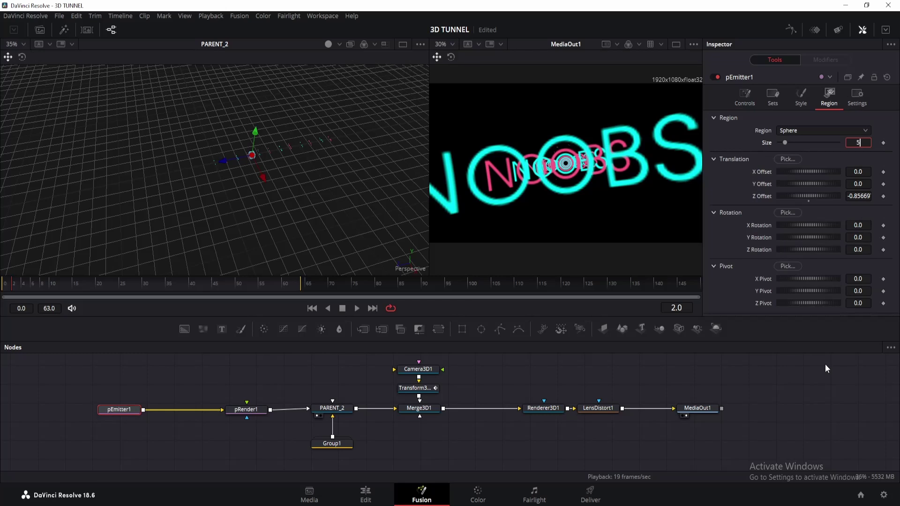
left_click_drag(785, 143, 823, 142)
scroll(205, 158, "down", 2)
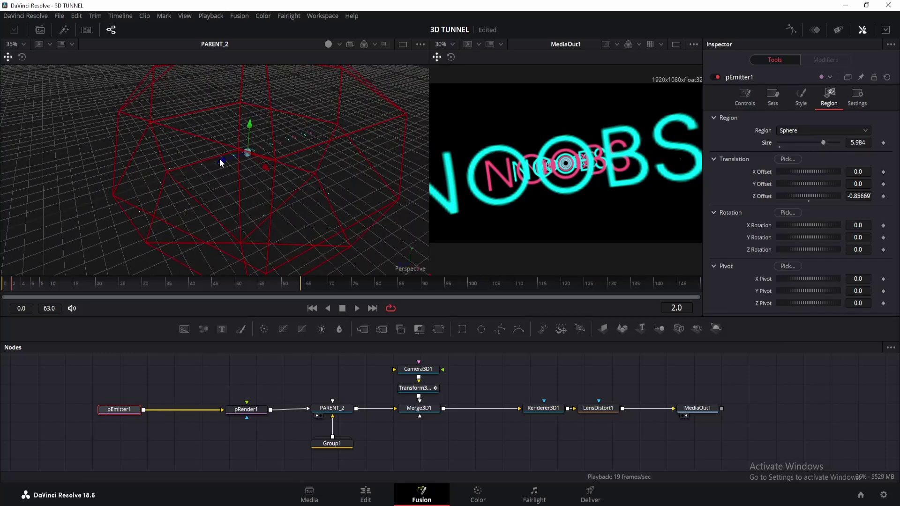
left_click_drag(223, 167, 253, 152)
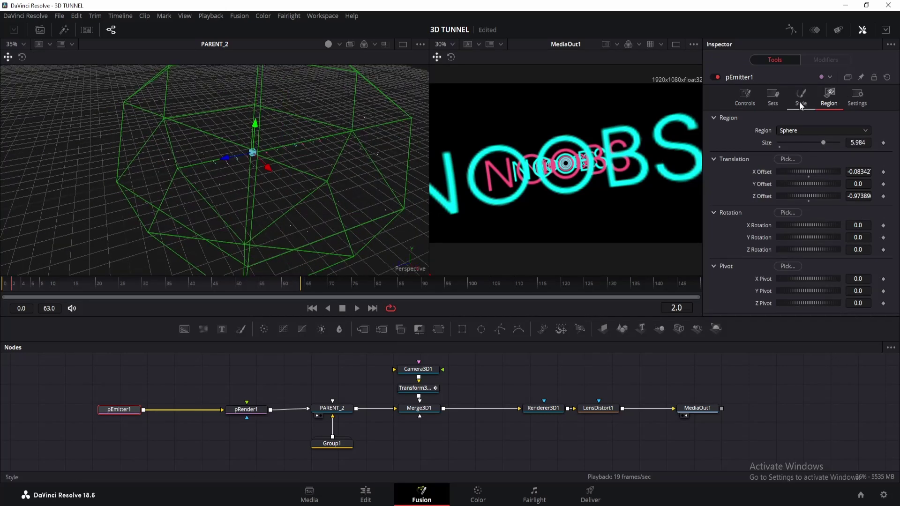
Step: Set pEmitter1's particle style to Bitmap
left_click(801, 96)
left_click(795, 132)
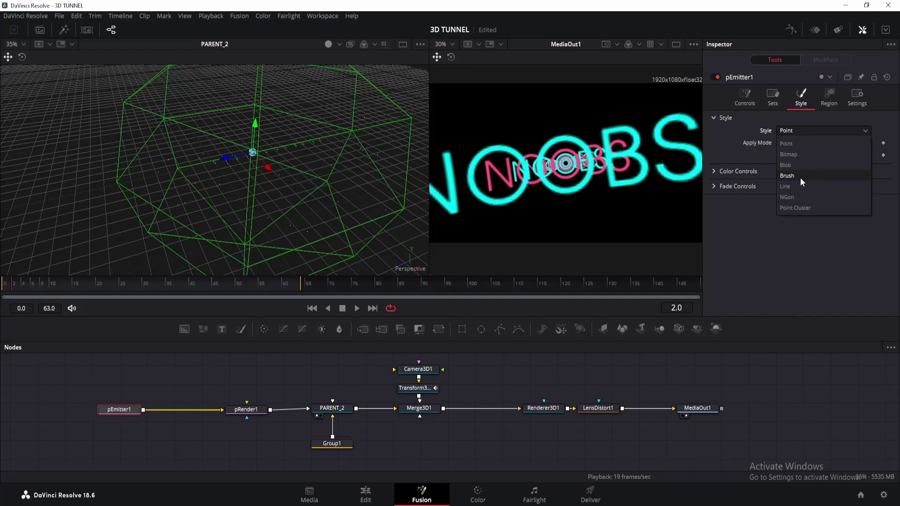
left_click(794, 155)
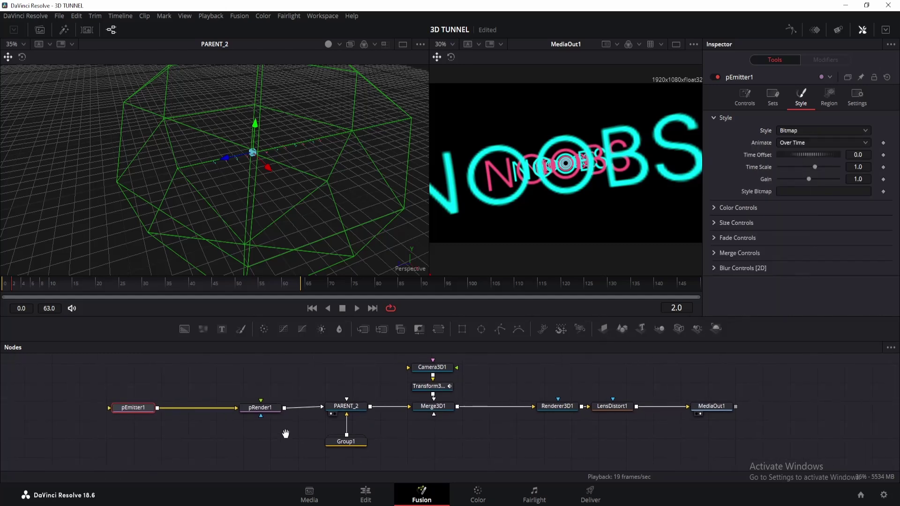
Step: Add a cyan Background node masked by a small Ellipse with soft edge 0.1449
left_click_drag(287, 428, 338, 449)
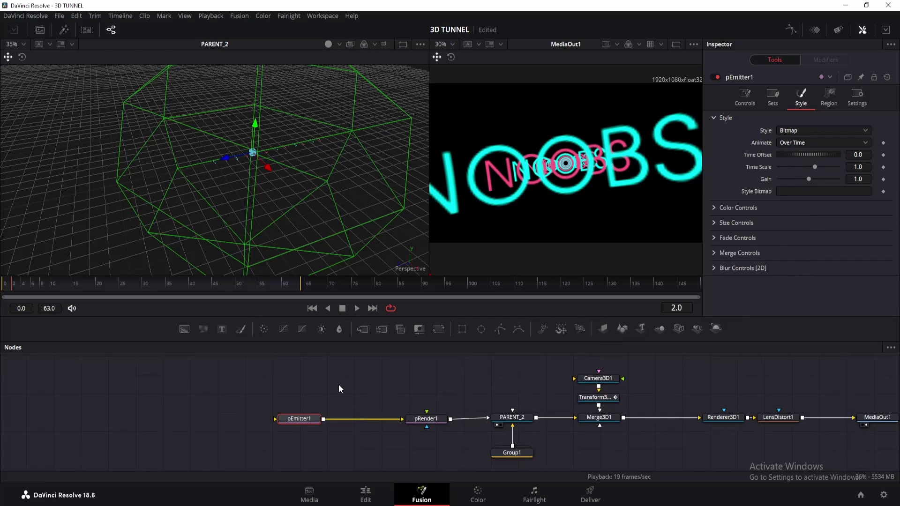
left_click_drag(184, 329, 118, 437)
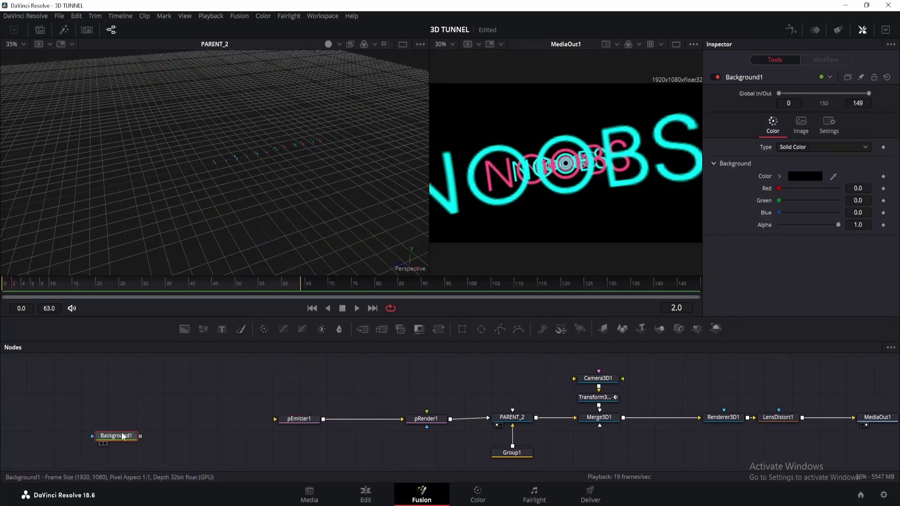
key("1")
left_click(805, 176)
left_click(369, 179)
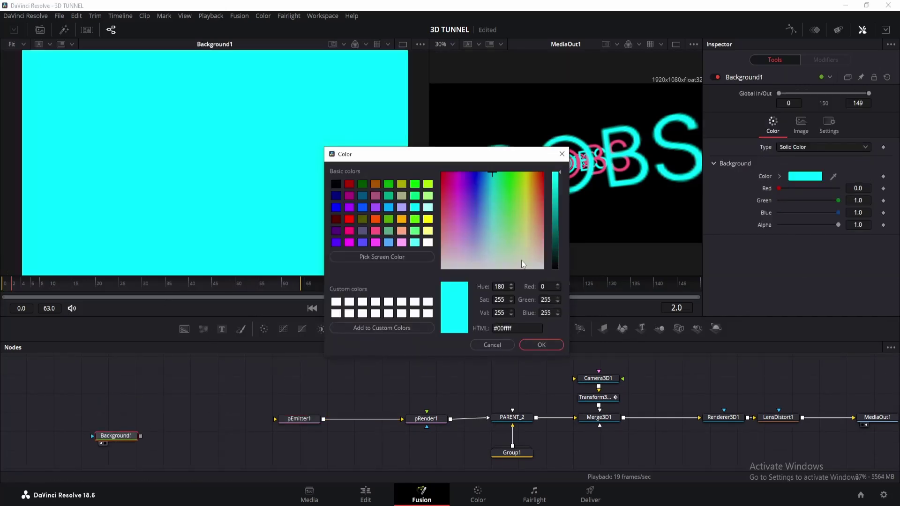
left_click(540, 345)
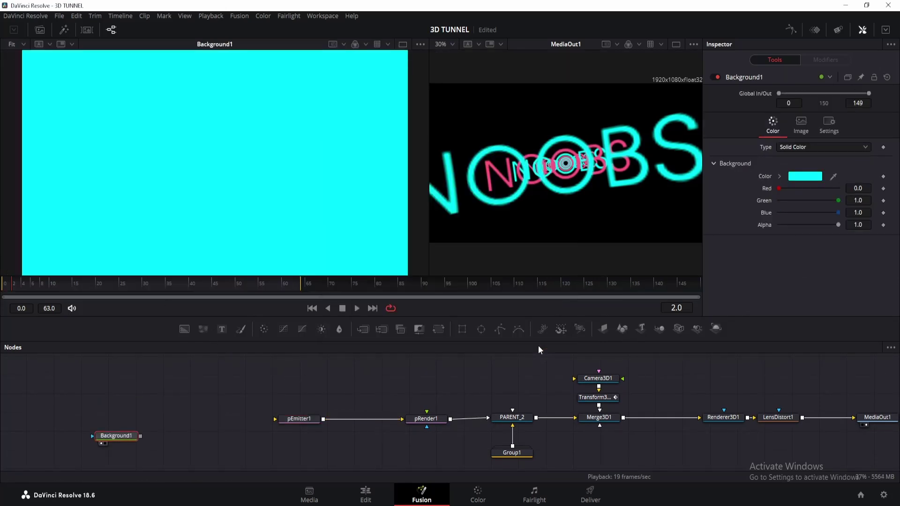
left_click(481, 328)
left_click_drag(281, 231, 251, 185)
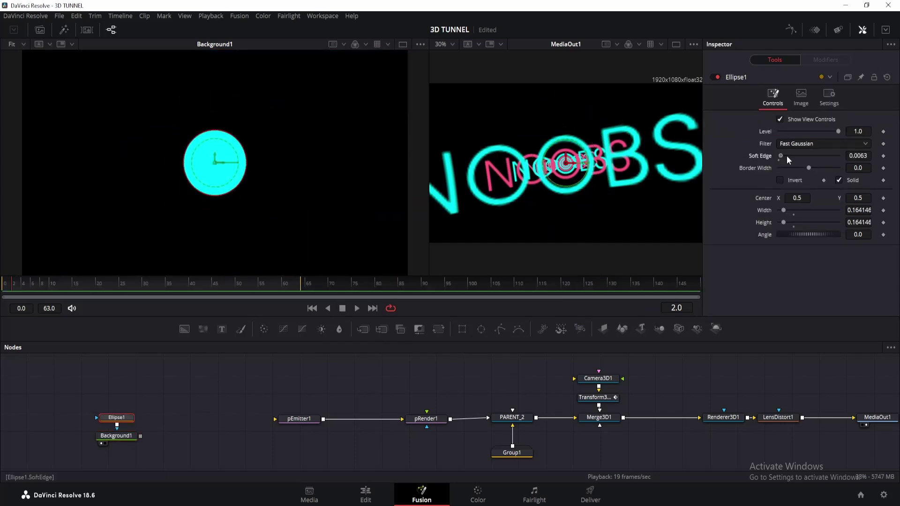
left_click_drag(787, 155, 822, 155)
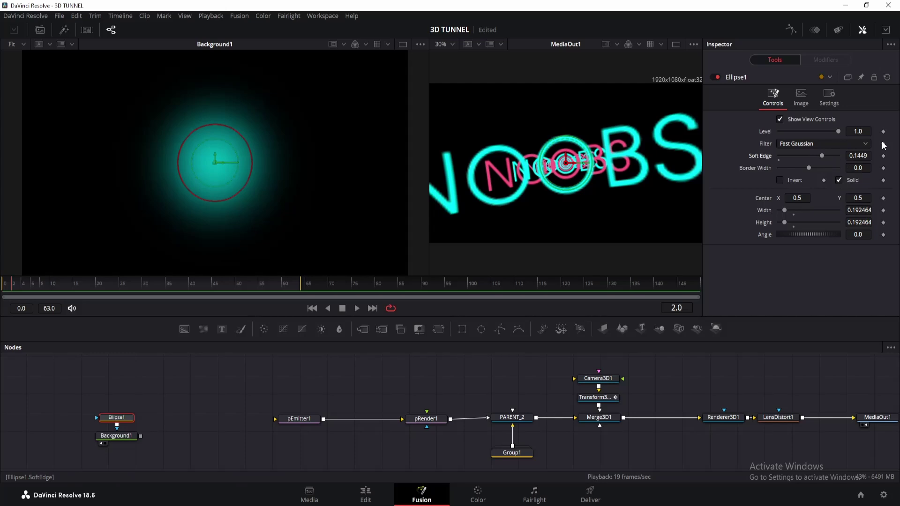
Step: Feed Background1's soft cyan circle into pEmitter1's bitmap input and arrange the circle nodes beside the emitter
left_click_drag(116, 417, 117, 404)
left_click_drag(140, 436, 277, 418)
left_click(116, 436, "ctrl")
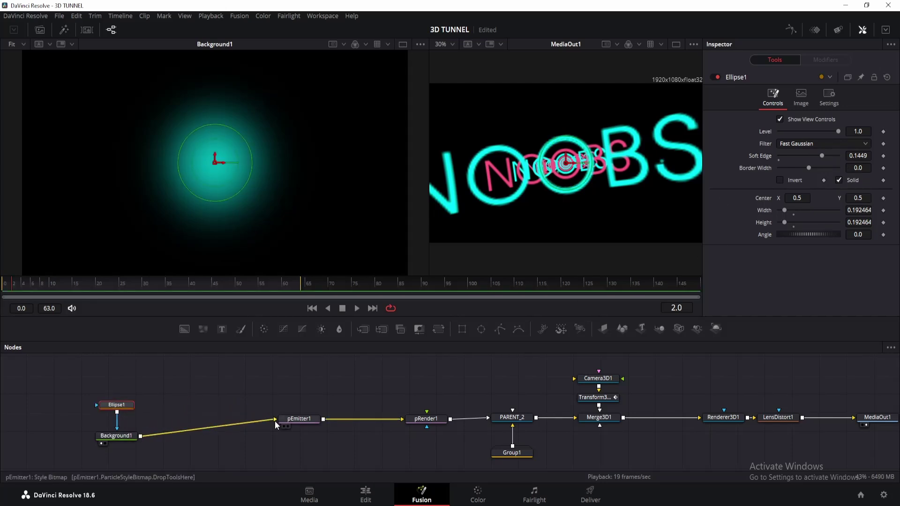
left_click_drag(116, 436, 132, 424)
left_click_drag(101, 283, 115, 283)
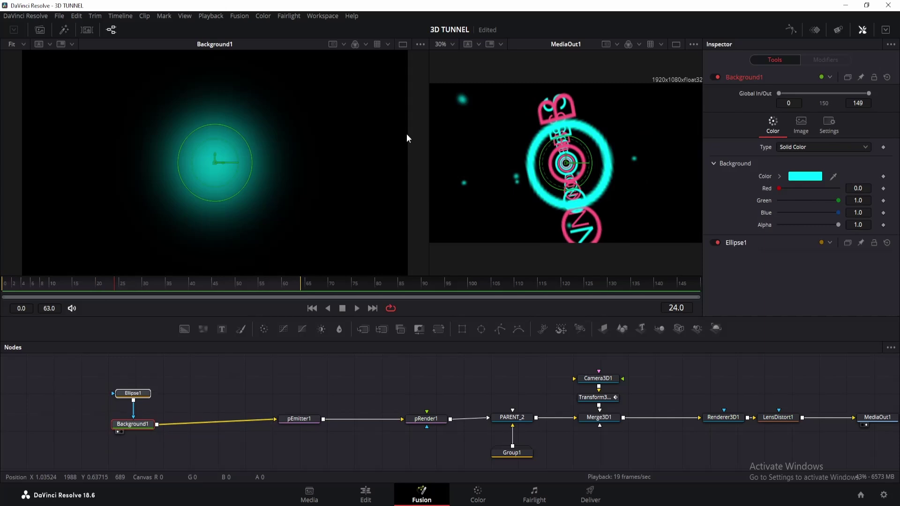
left_click_drag(149, 423, 157, 418)
left_click(234, 402)
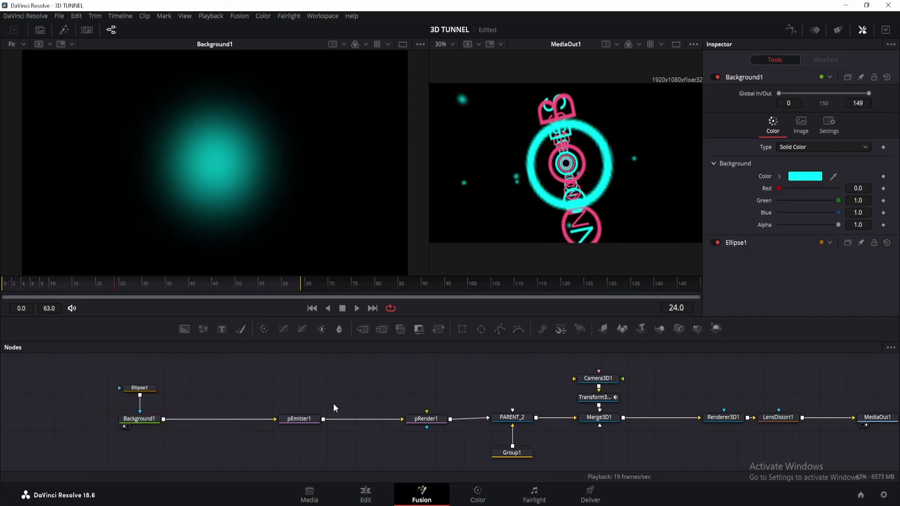
Step: Set pEmitter1's Size to 0.0236, Size Variance 0.0866 and Size to Velocity 0.071
left_click(293, 420)
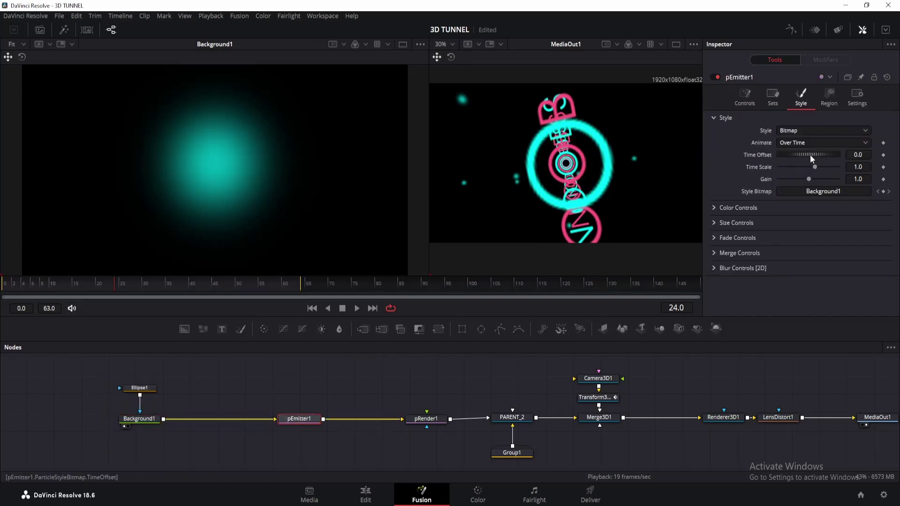
left_click(713, 223)
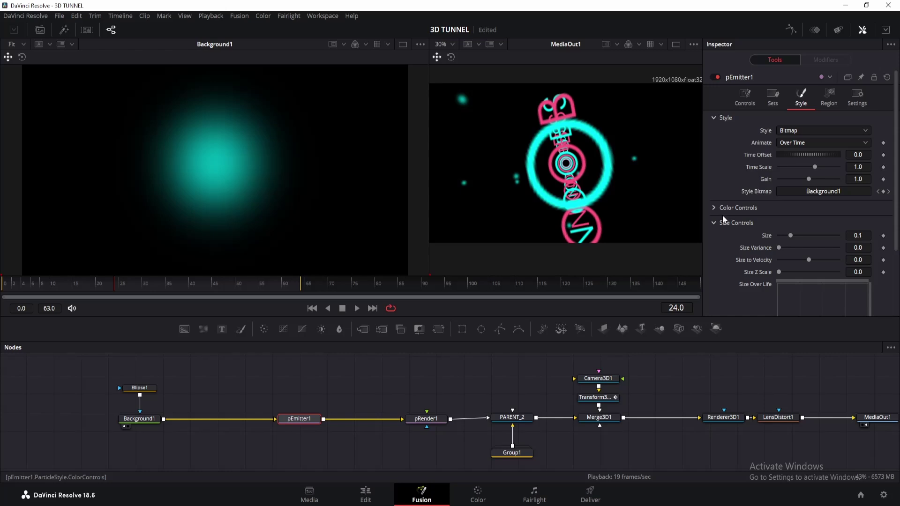
left_click_drag(795, 236, 780, 234)
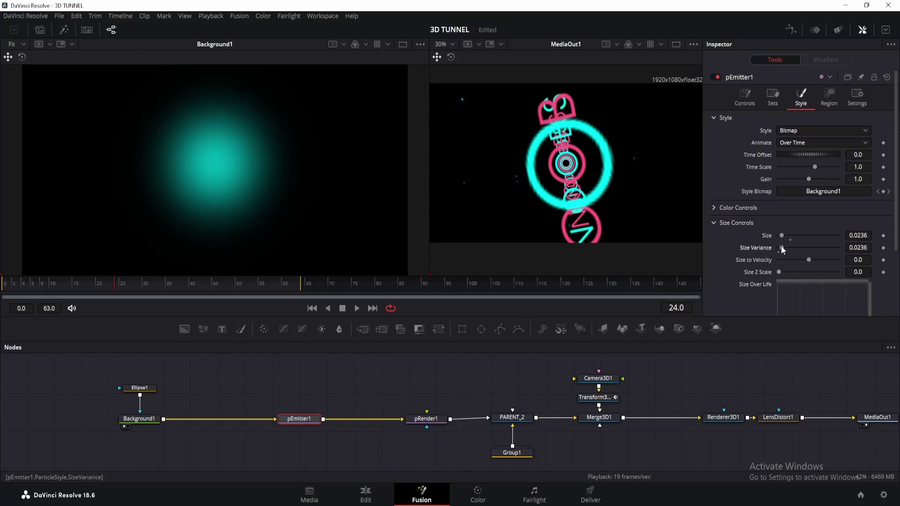
left_click_drag(779, 248, 814, 259)
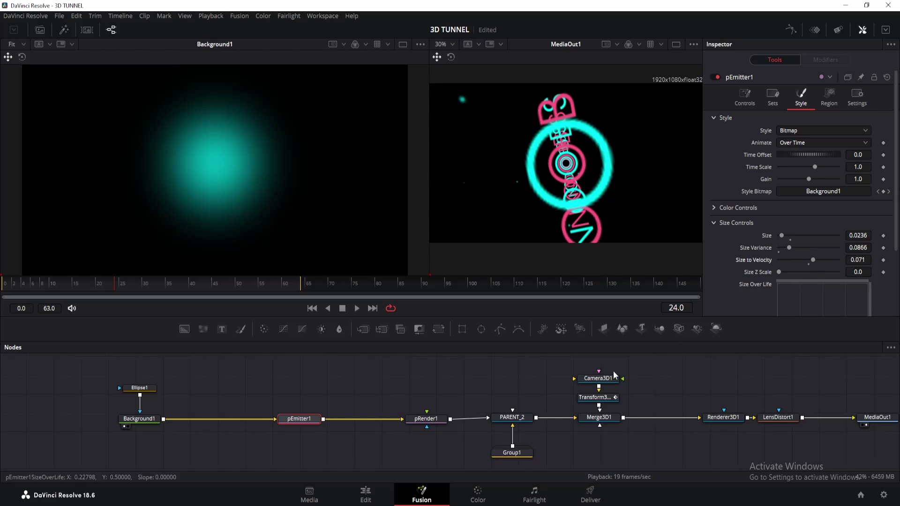
Step: Give pEmitter1 100 particles, Number Variance 30.7, Lifespan 71, Lifespan Variance 14.2, and reseed it
left_click_drag(142, 283, 114, 282)
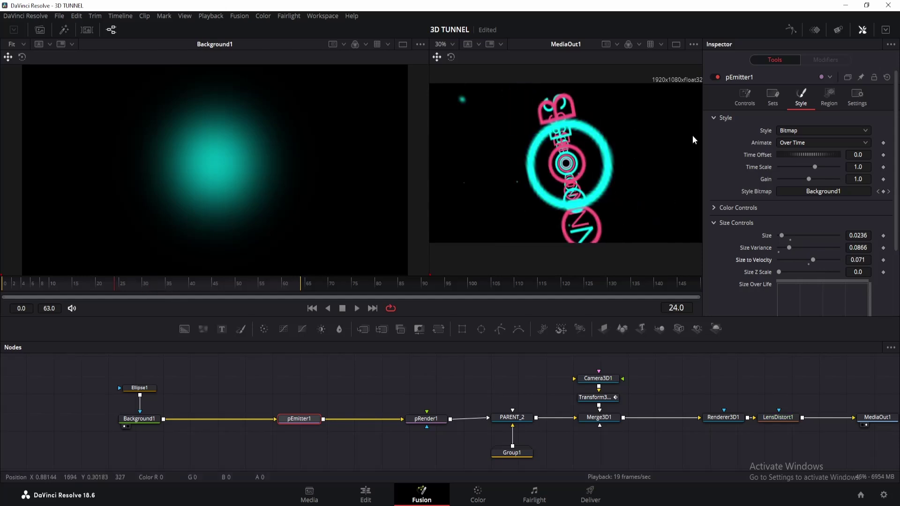
left_click(752, 99)
left_click_drag(798, 162, 839, 160)
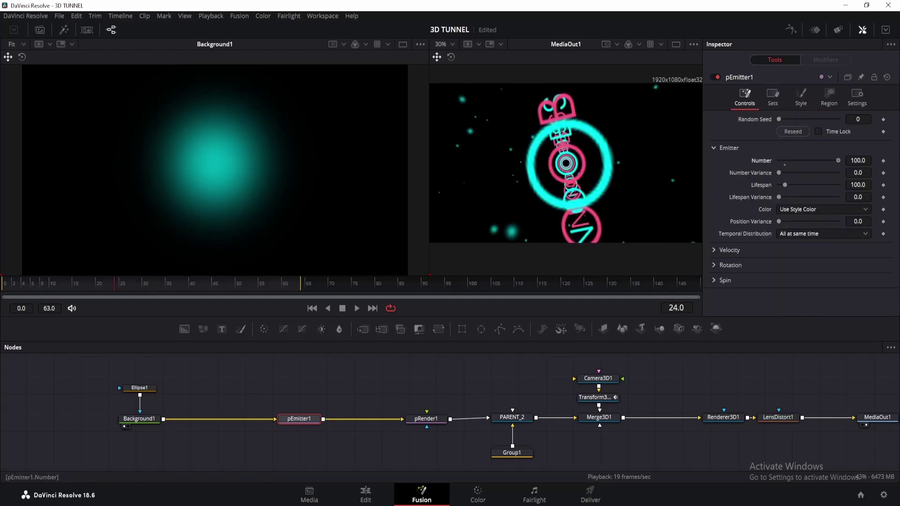
mouse_move(780, 173)
left_mouse_down()
mouse_move(800, 175)
mouse_move(783, 182)
left_mouse_up()
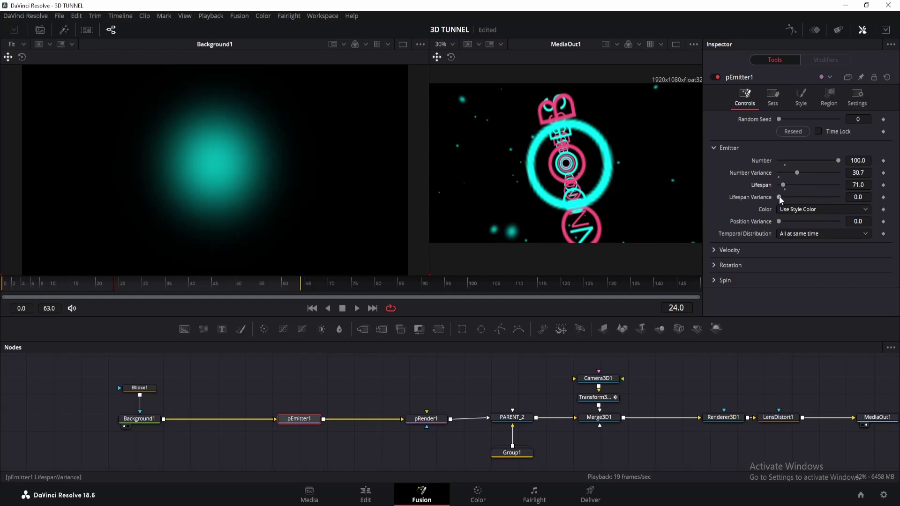
left_click_drag(779, 195, 786, 197)
left_click(781, 119)
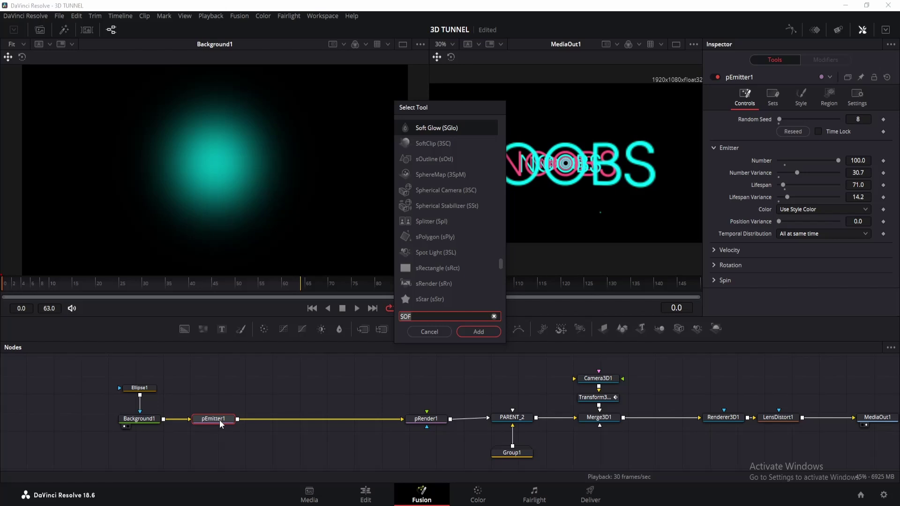
Step: Insert a pMerge node after pEmitter1
key("BackSpace")
key("BackSpace")
key("BackSpace")
type("pmer")
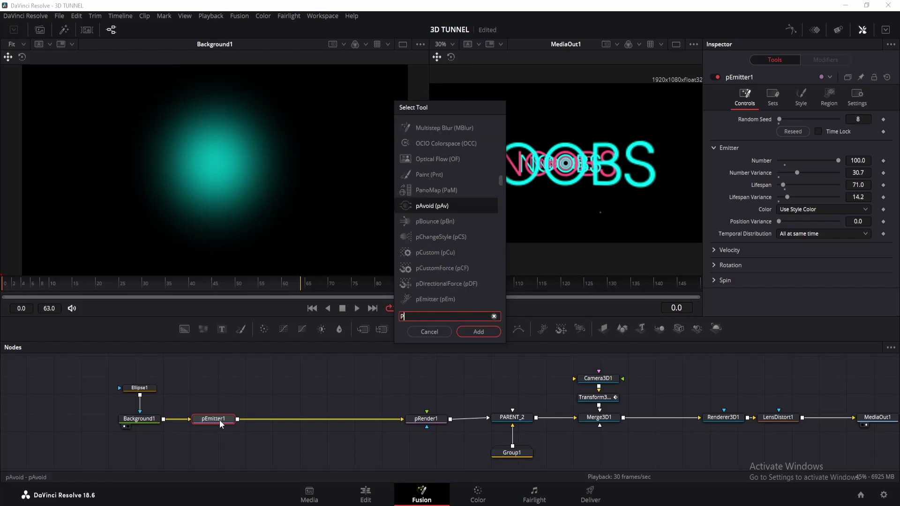
key("Return")
Step: Duplicate the Background, Ellipse and pEmitter branch, wire it into pMerge1, and colour it pink #ff557f
left_click_drag(90, 365, 220, 445)
key("ctrl+c")
key("ctrl+v")
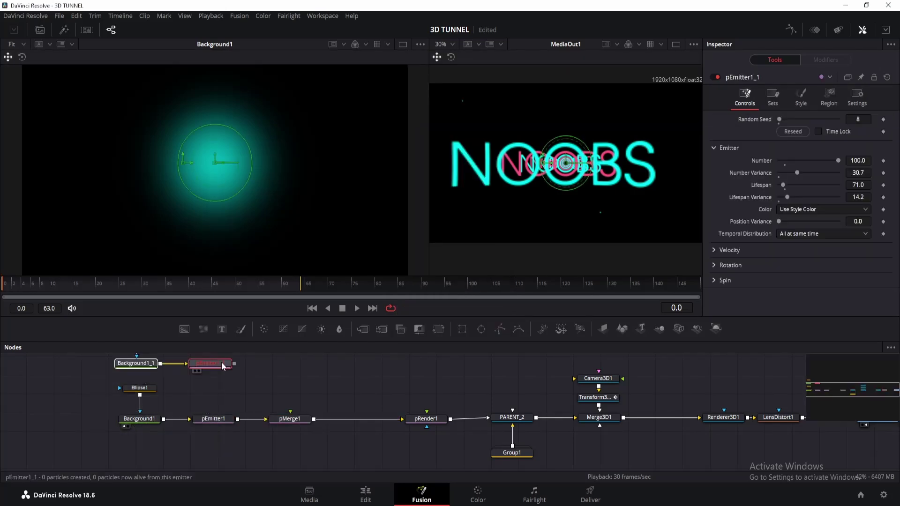
left_click_drag(235, 364, 290, 419)
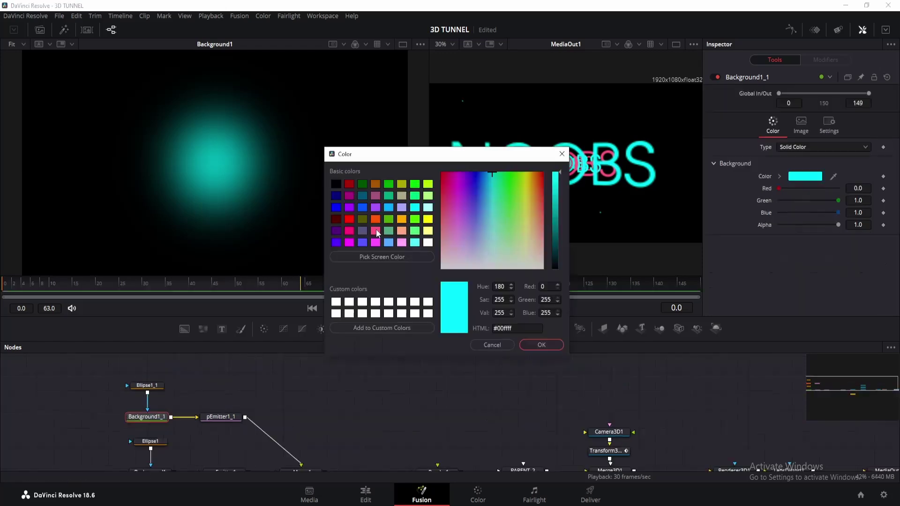
left_click(375, 230)
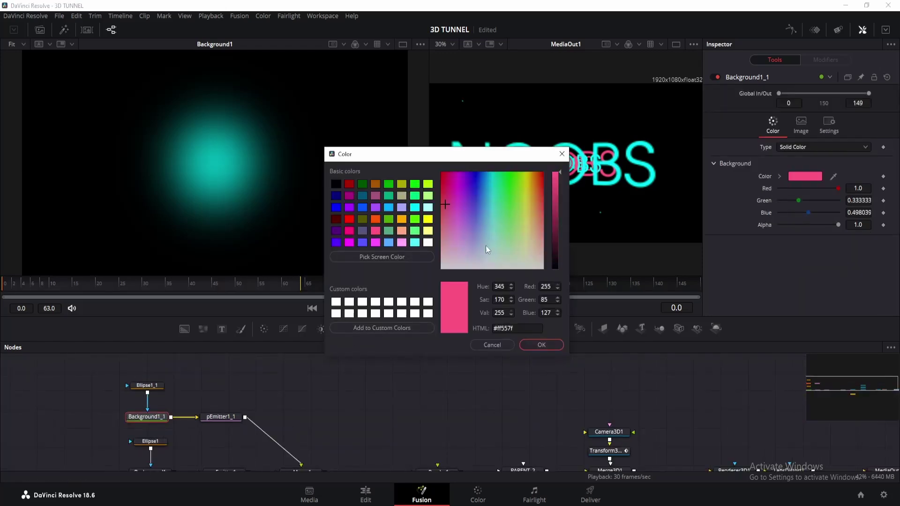
left_click(541, 345)
left_click_drag(457, 432, 317, 141)
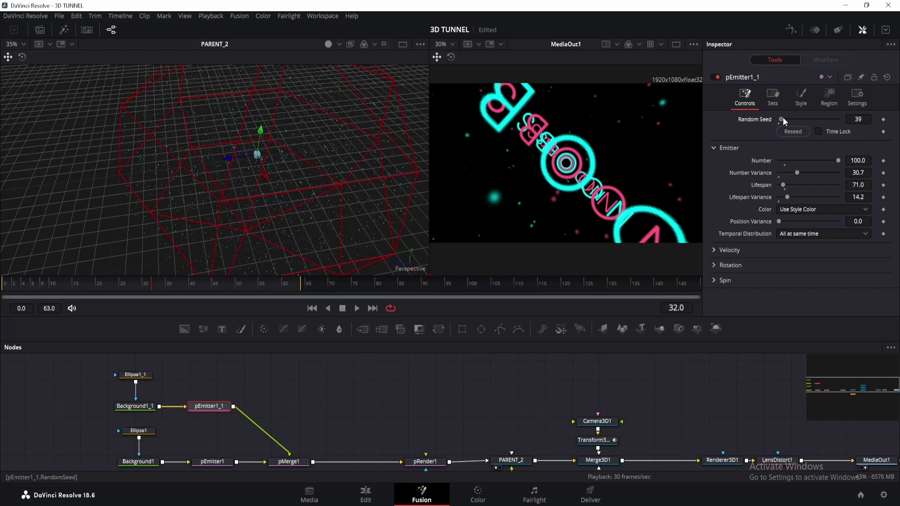
Step: Change pEmitter1_1's random seed to 150 and play back to preview the pink particles
left_click_drag(783, 118, 789, 114)
key("space")
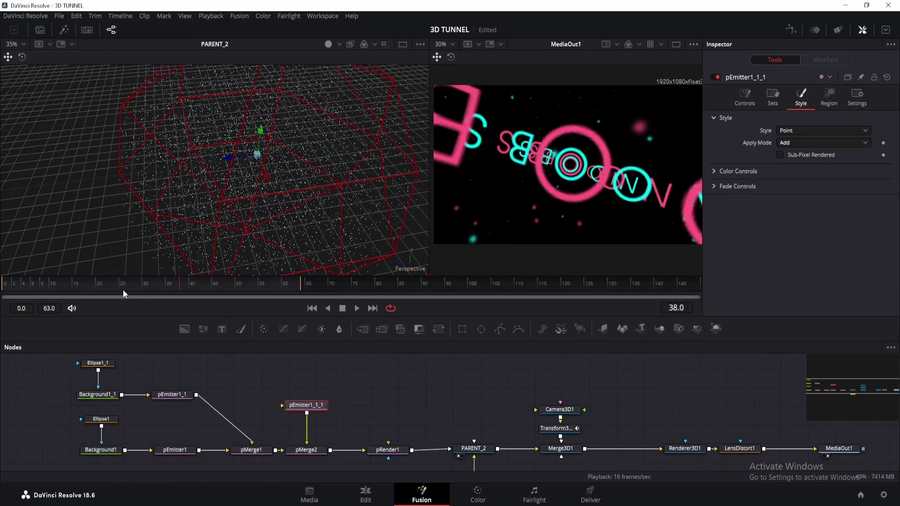
key("space")
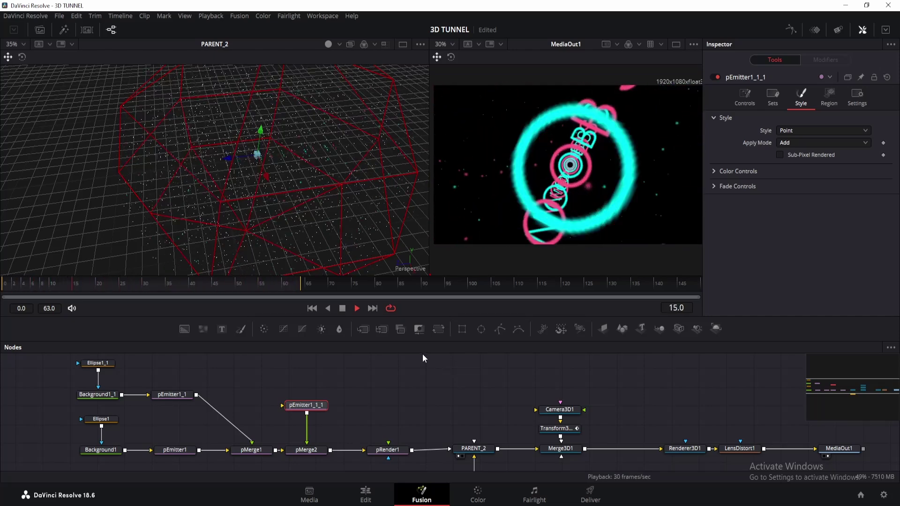
key("space")
left_click_drag(151, 418, 159, 460)
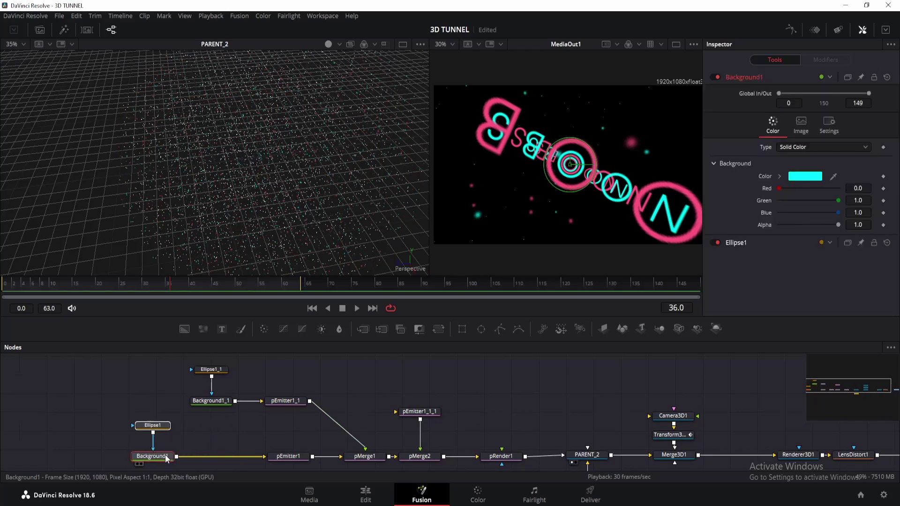
Step: Add a Soft Glow with Glow Size 100 after the cyan Background1
left_click(155, 459)
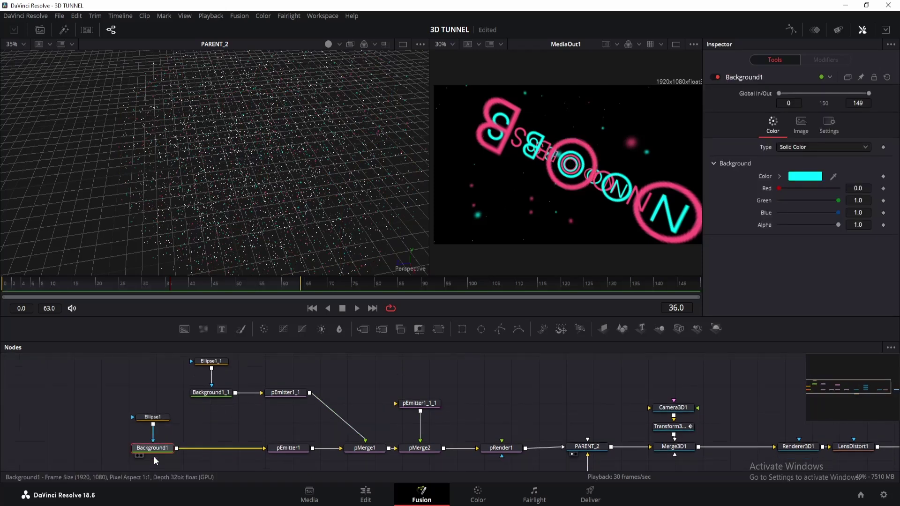
key("shift+space")
type("PMER")
key("BackSpace")
key("BackSpace")
key("BackSpace")
key("BackSpace")
type("SOF")
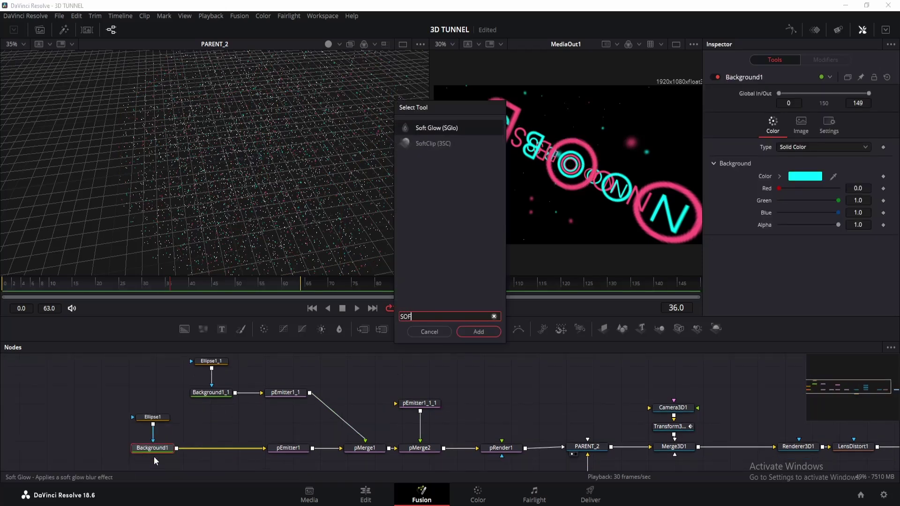
left_click(491, 333)
double_click(857, 180)
type("100")
key("Return")
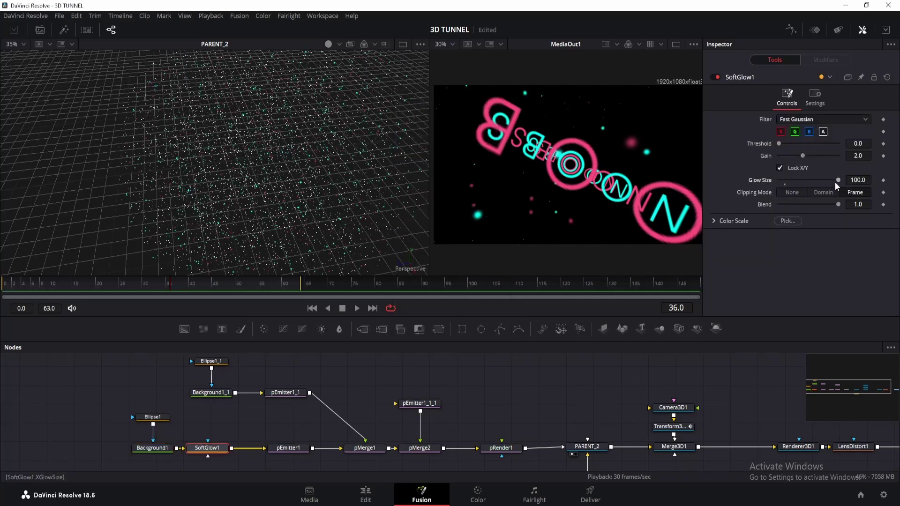
Step: Paste the same Soft Glow after the pink background and select all the particle nodes
left_click(210, 393)
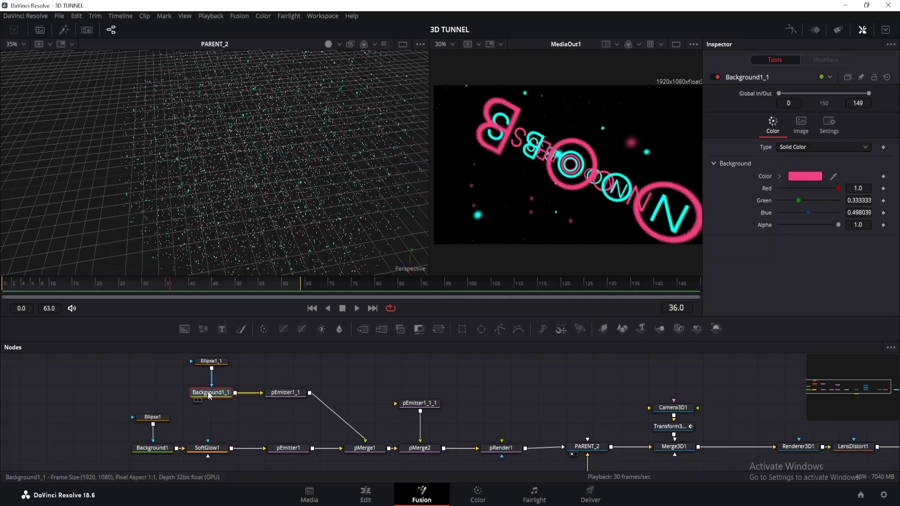
key("ctrl+v")
left_click_drag(97, 357, 523, 433)
Step: Collapse the particle nodes into Group2 beside PARENT_2, then open Group1
key("ctrl+g")
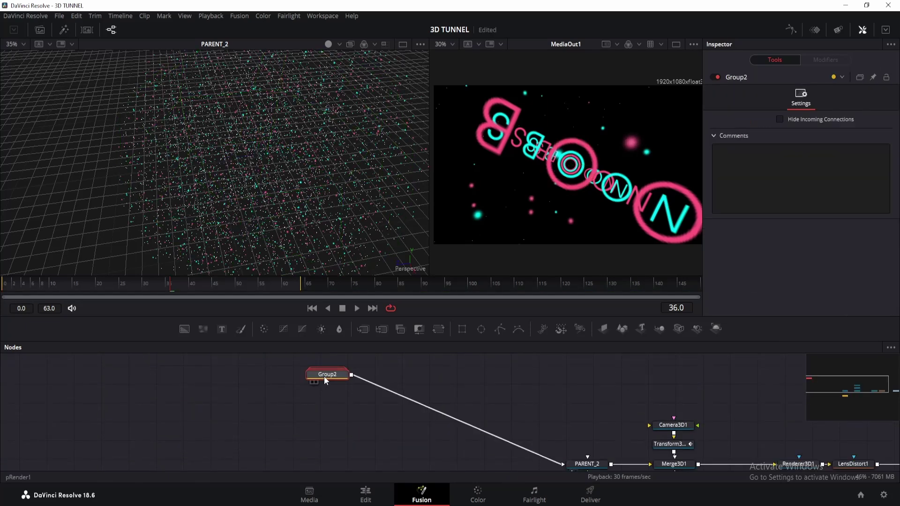
left_click_drag(324, 376, 369, 446)
left_click_drag(631, 378, 537, 316)
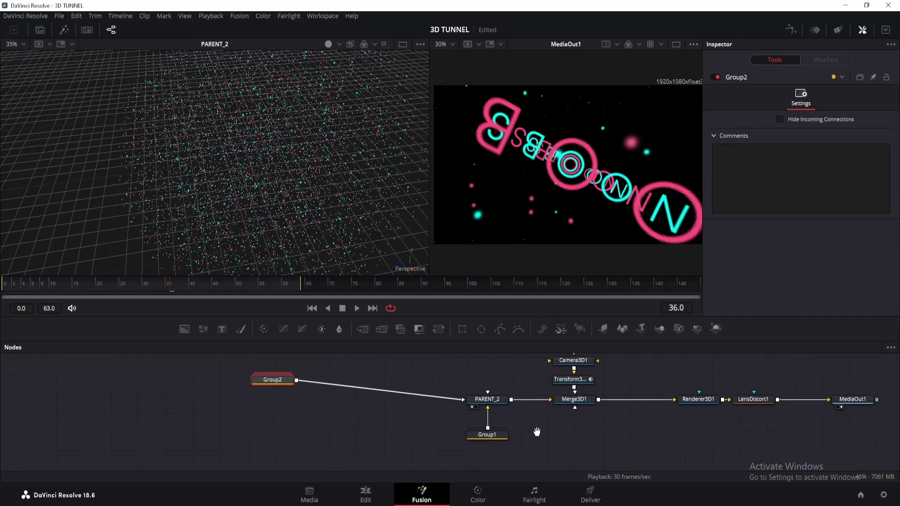
double_click(490, 436)
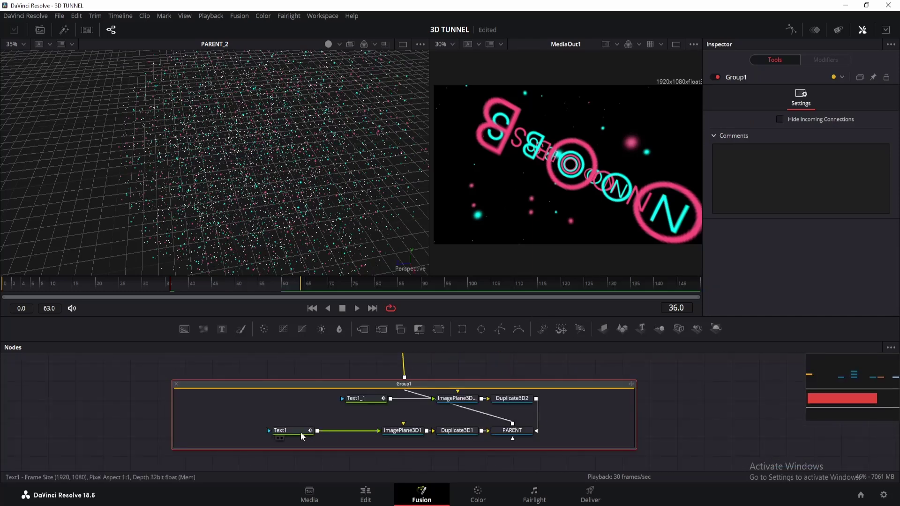
Step: Add a Soft Glow with lowered gain after Text1 and copy it after Text1_1
left_click(300, 433)
key("shift+space")
type("SOF")
key("Return")
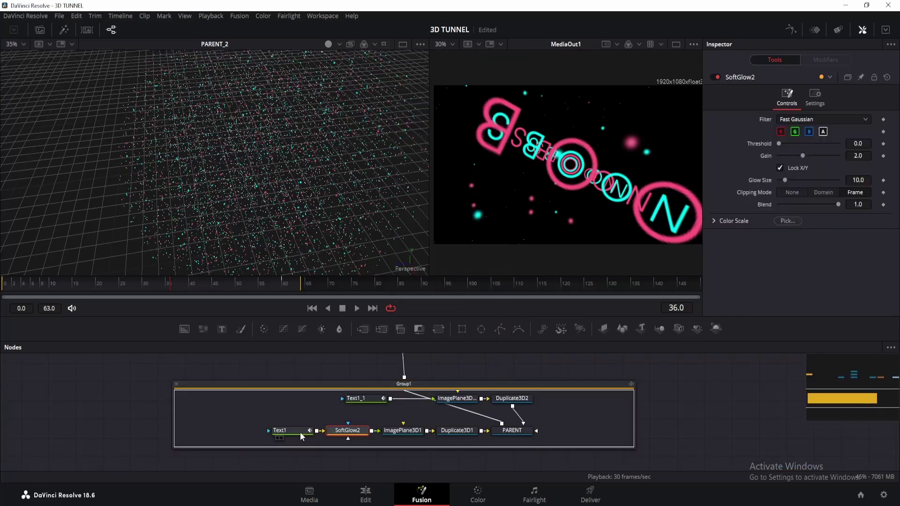
left_click_drag(795, 153, 796, 152)
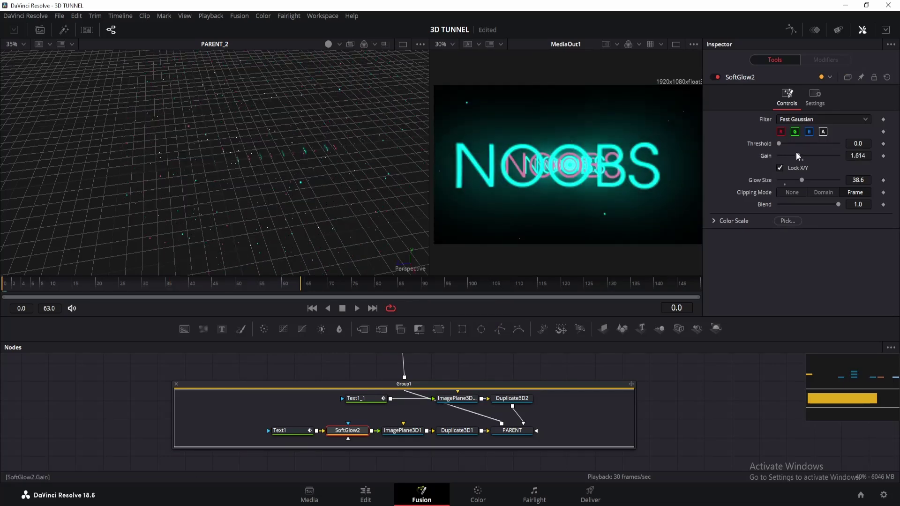
key("ctrl+c")
left_click(370, 399)
key("ctrl+v")
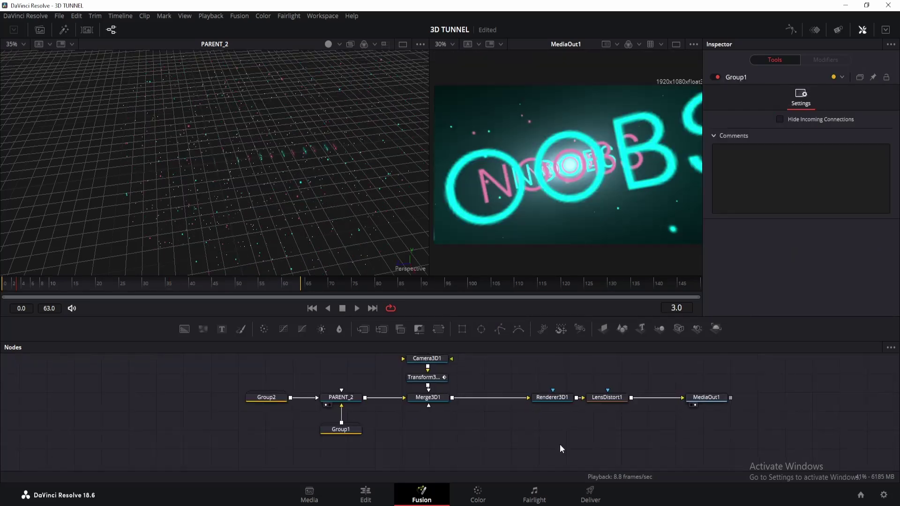
Step: Turn on Motion Blur in Renderer3D1's settings
left_click(617, 413)
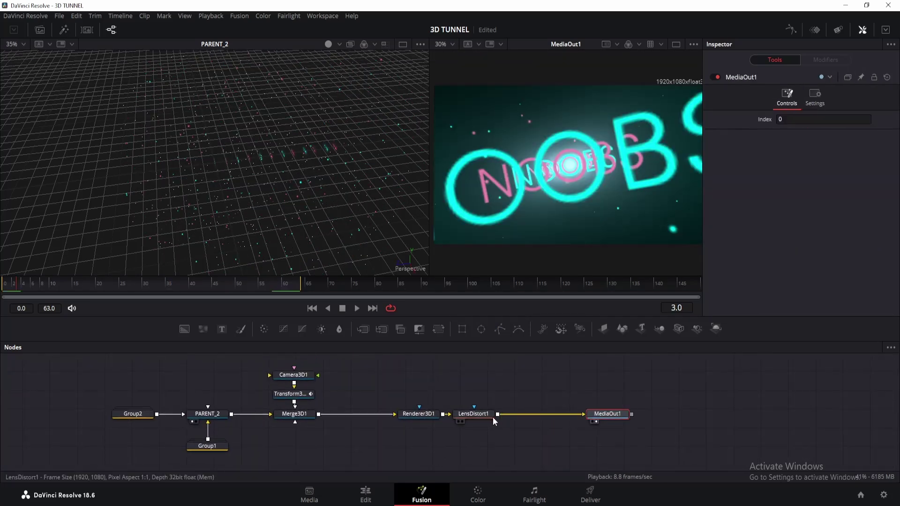
left_click(418, 414)
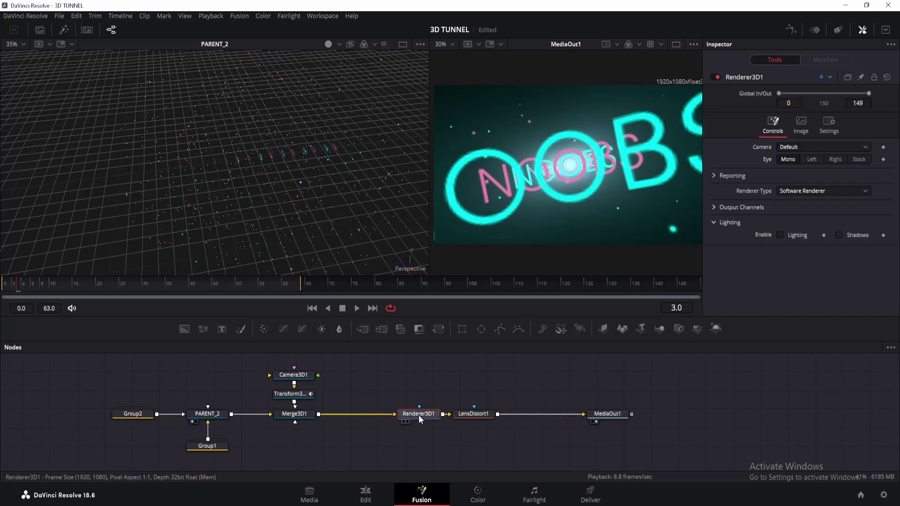
left_click(828, 125)
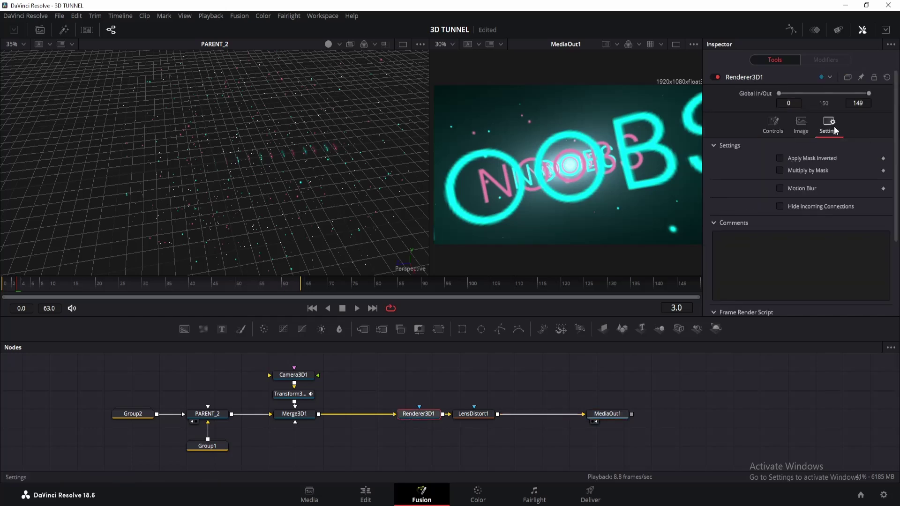
left_click(780, 189)
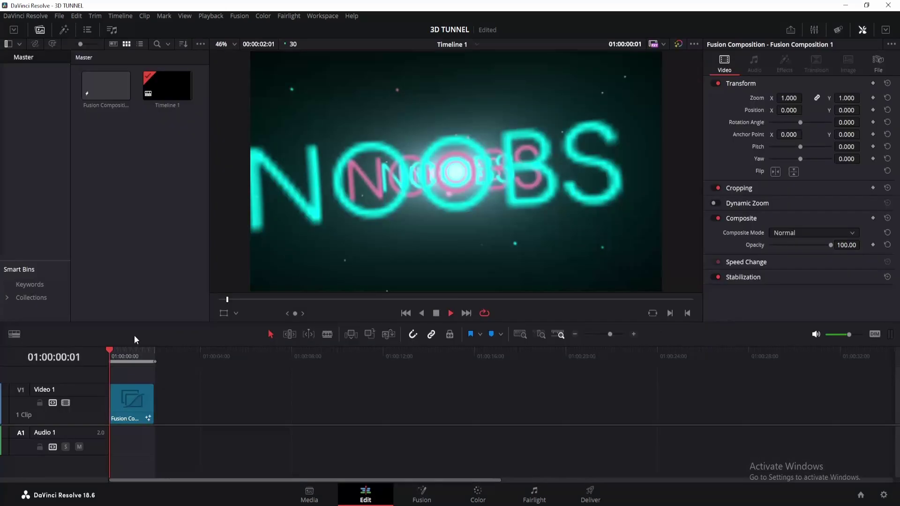